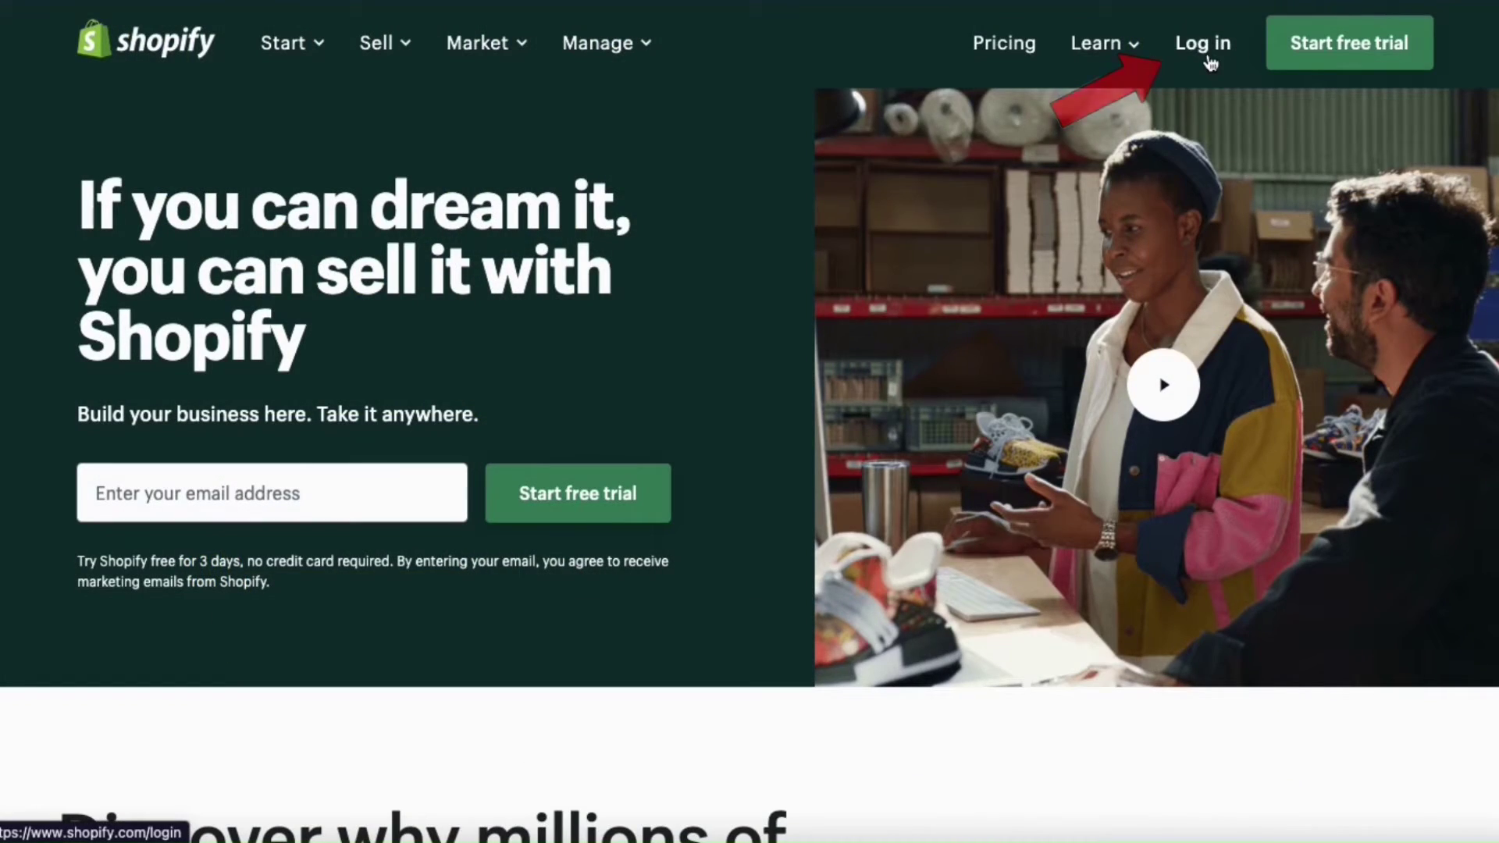
# Log in to the store admin and open Online Store Themes, where Dawn is current.
pyautogui.click(1207, 53)
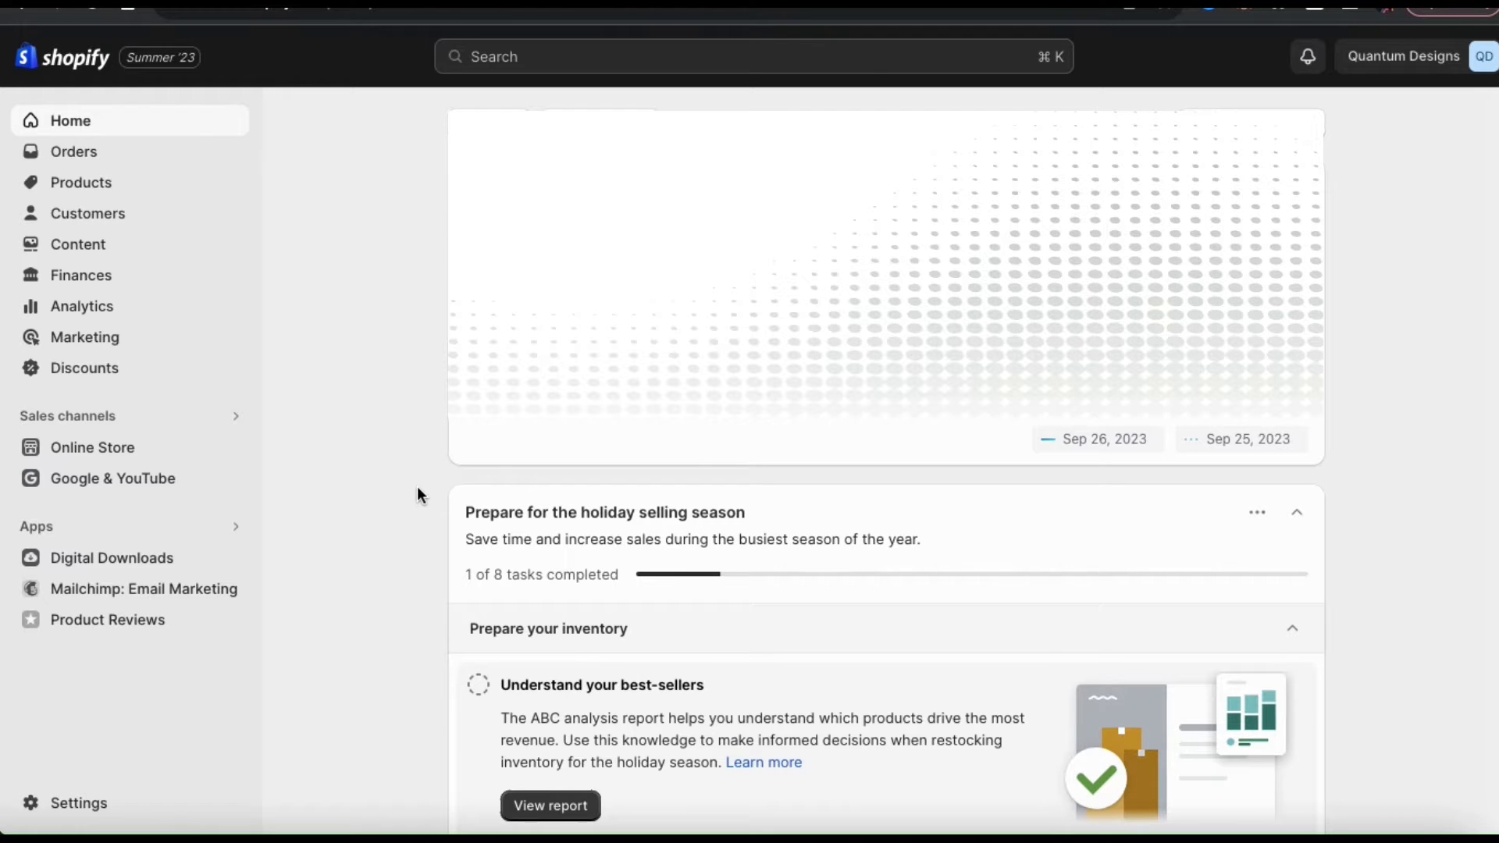
pyautogui.click(109, 459)
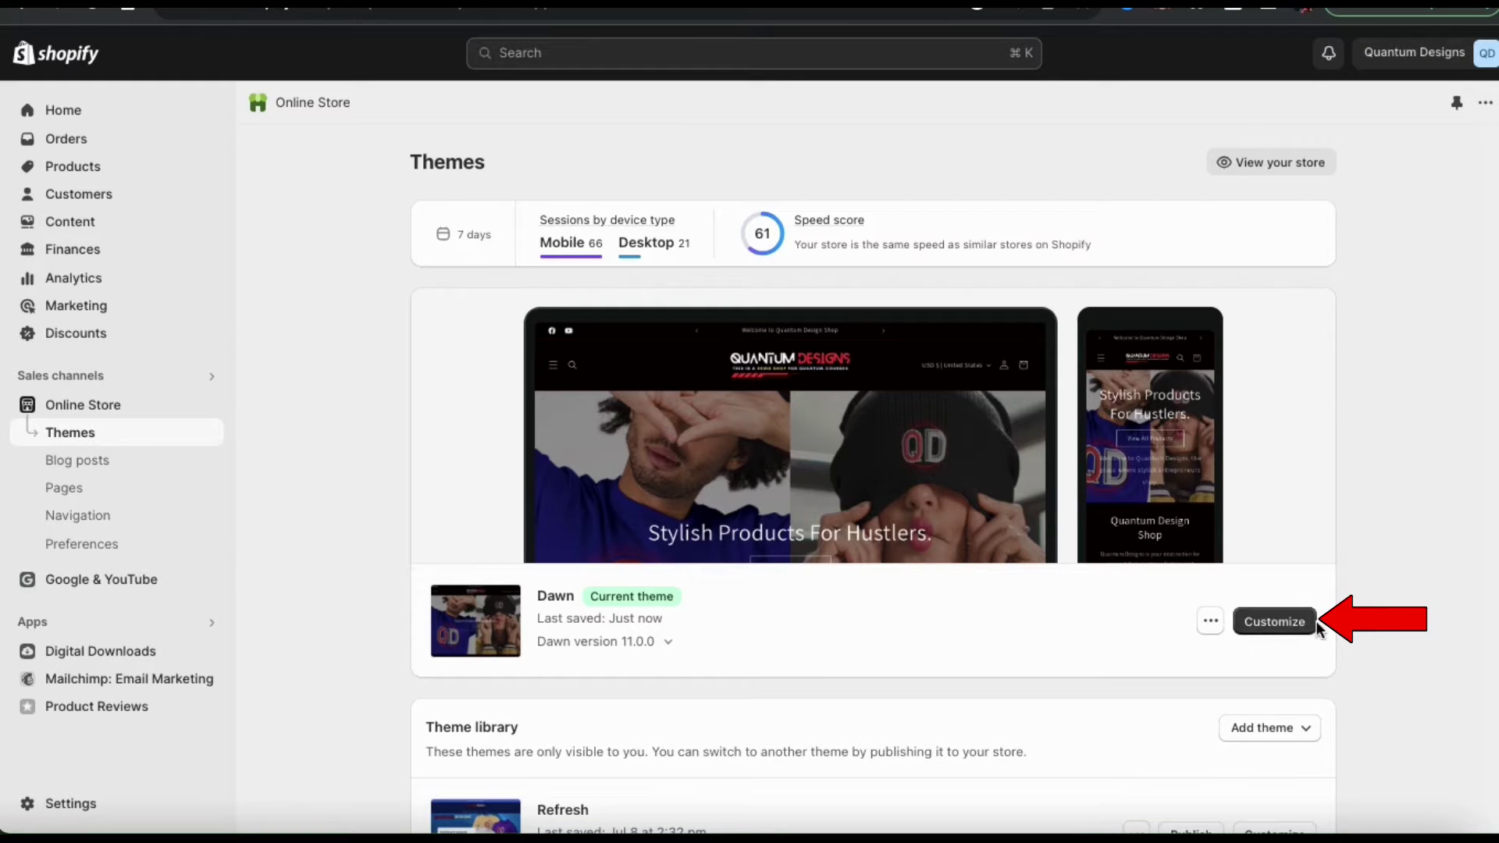
# Customize Dawn, add a Video section to the home page template, and open its settings.
pyautogui.click(1282, 629)
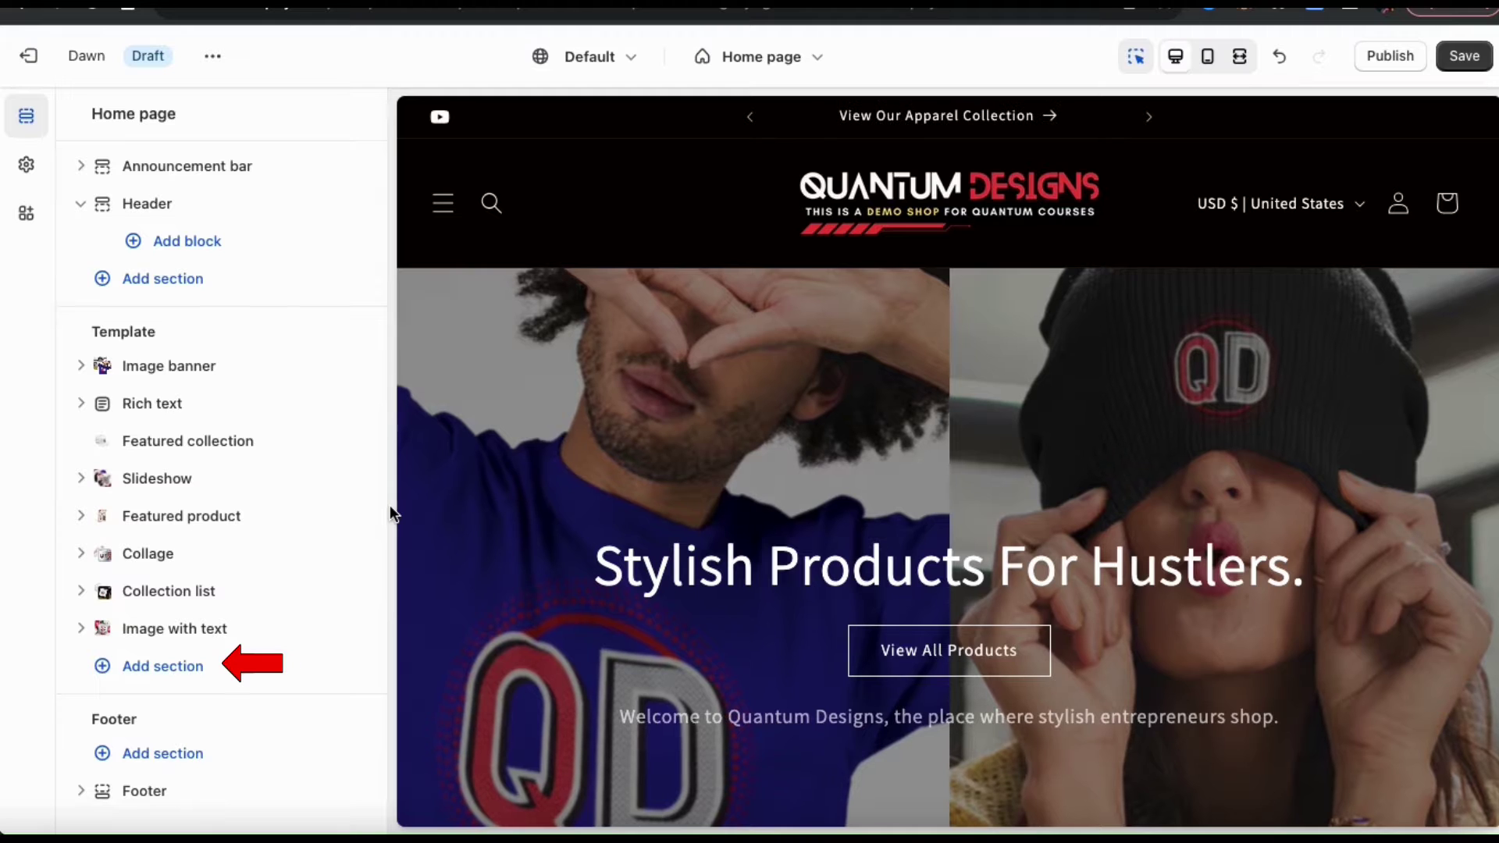
pyautogui.click(166, 680)
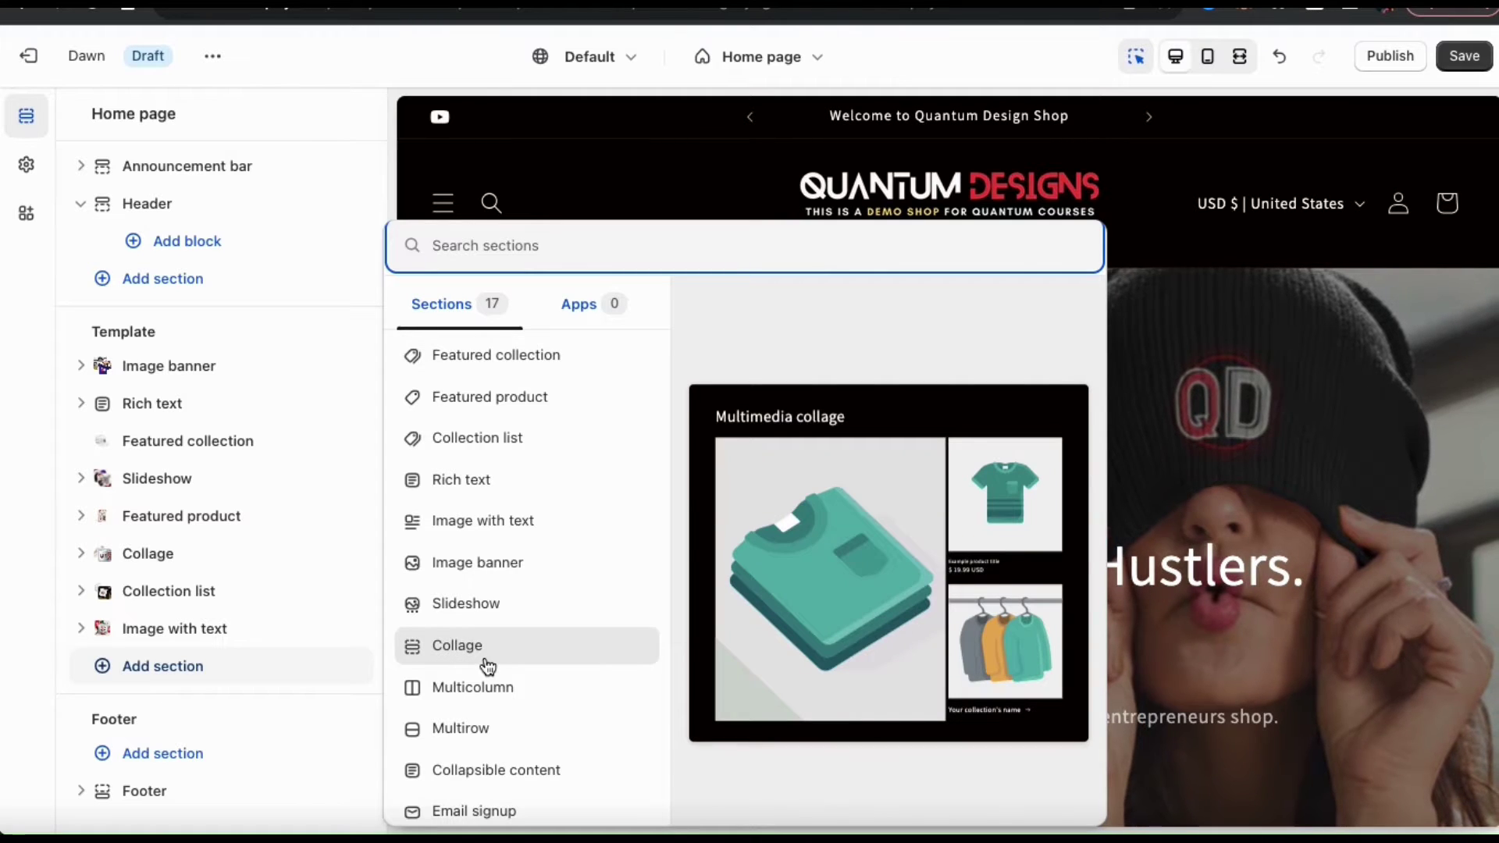
pyautogui.scroll(-3, 488, 666)
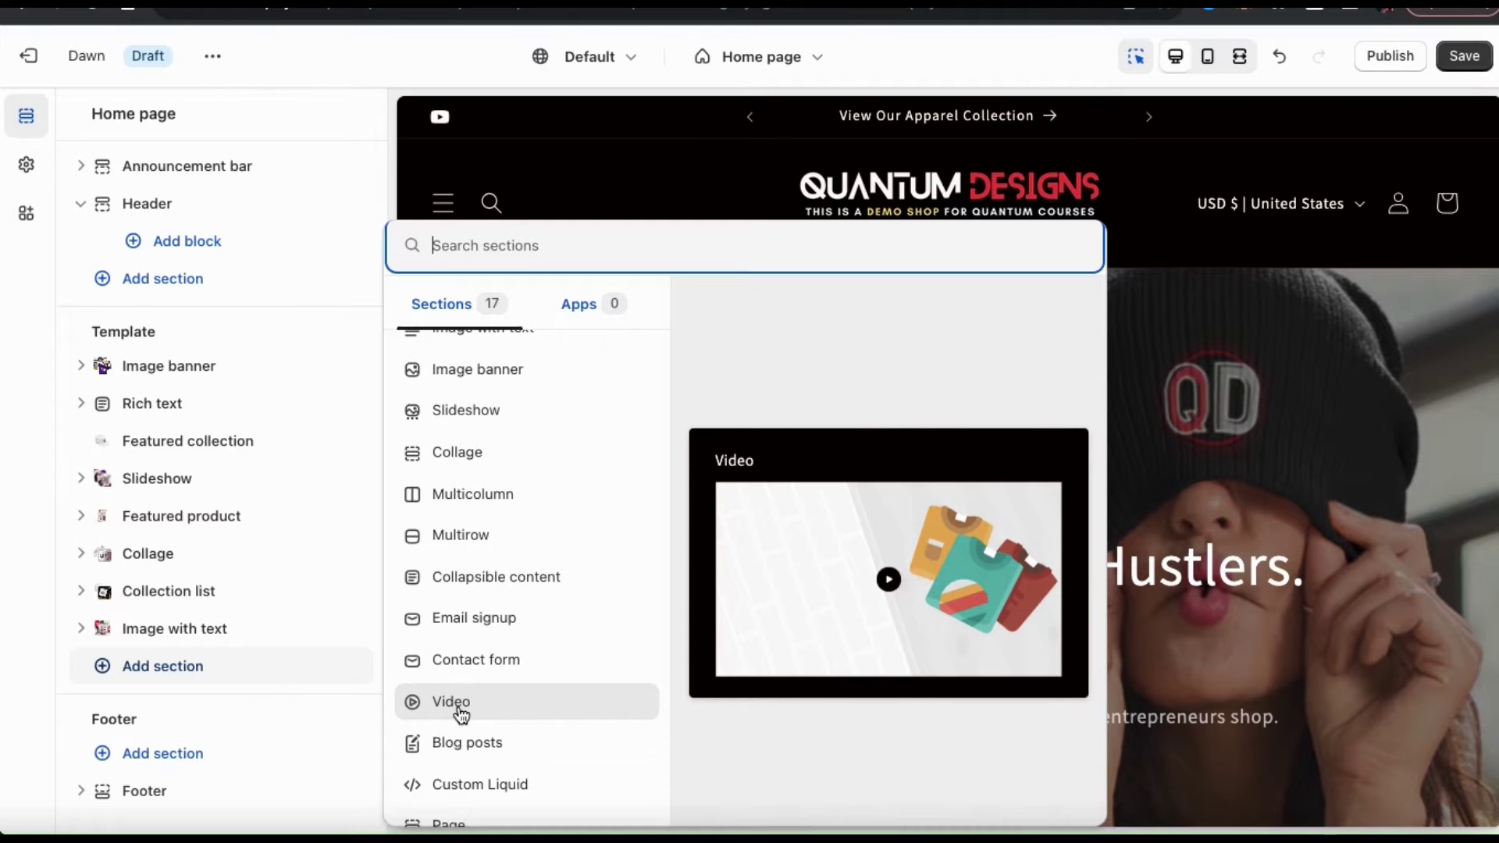
pyautogui.click(458, 712)
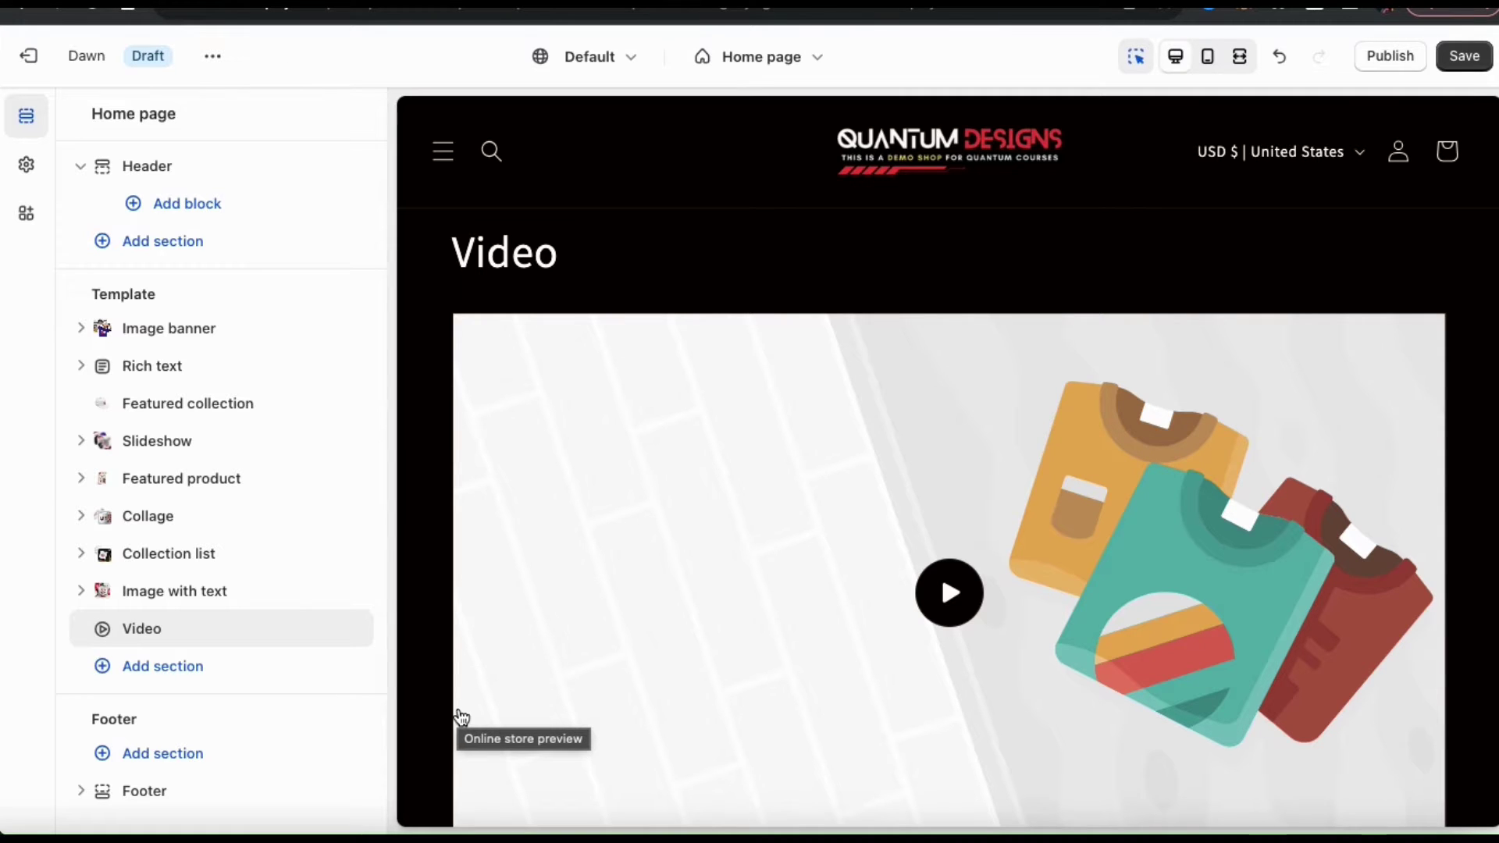
pyautogui.moveTo(137, 636)
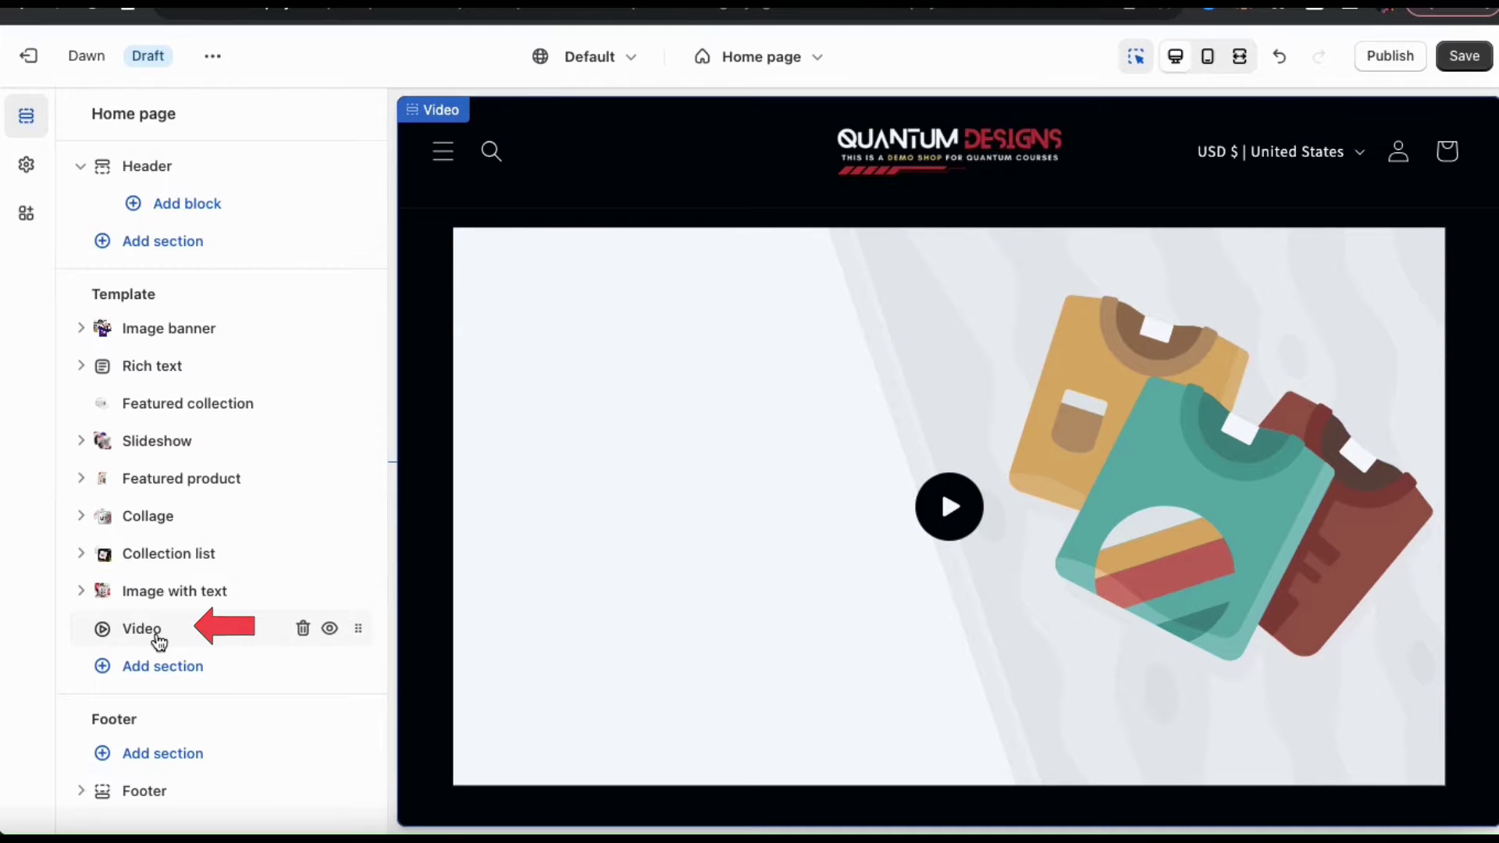
pyautogui.click(159, 638)
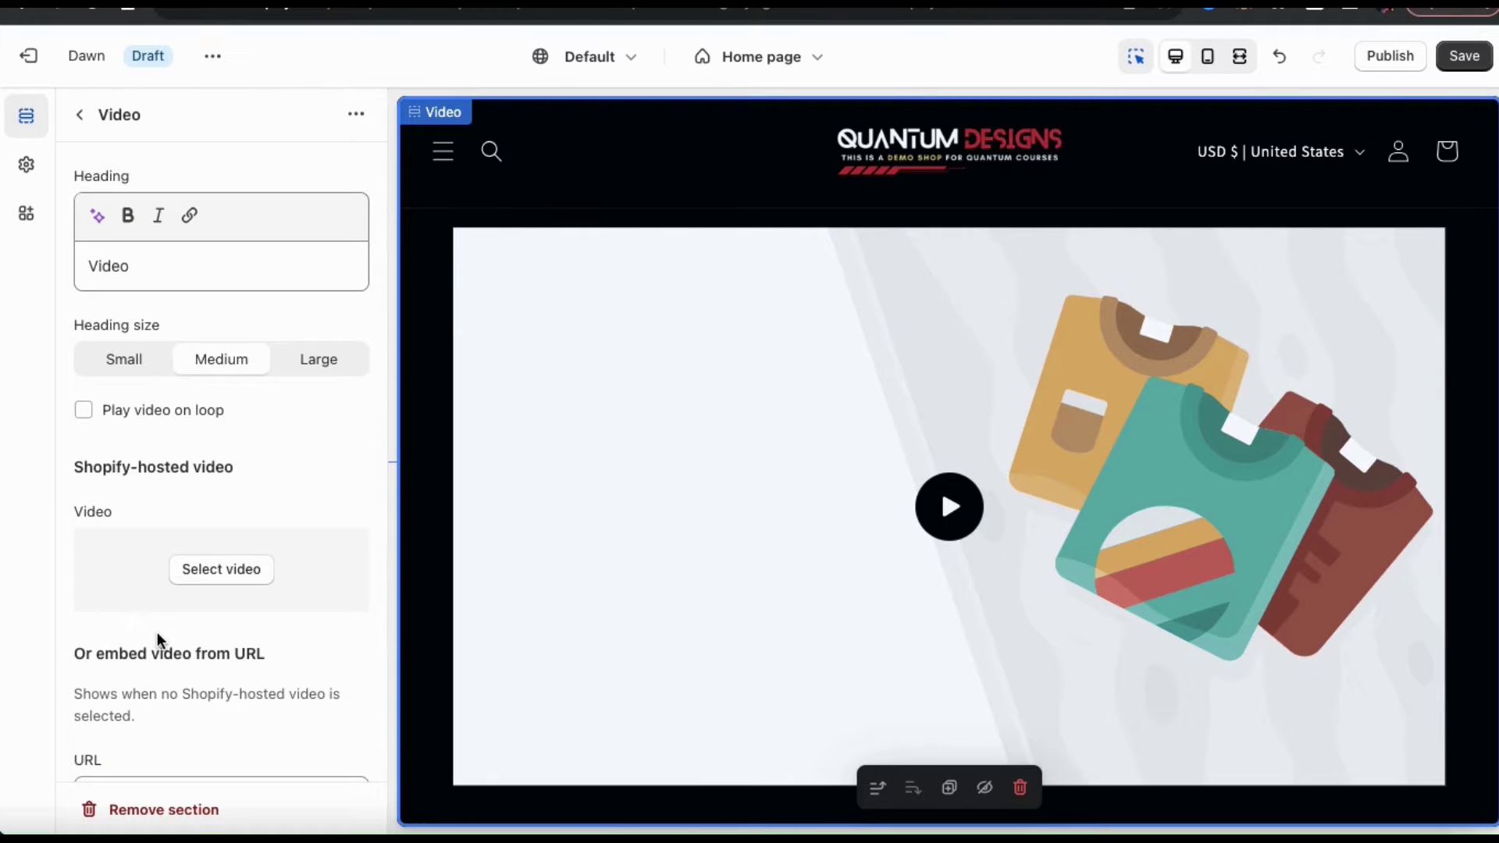
# Replace the Video heading with 'QD Women's Tee - On Sale!'.
pyautogui.scroll(2, 436, 543)
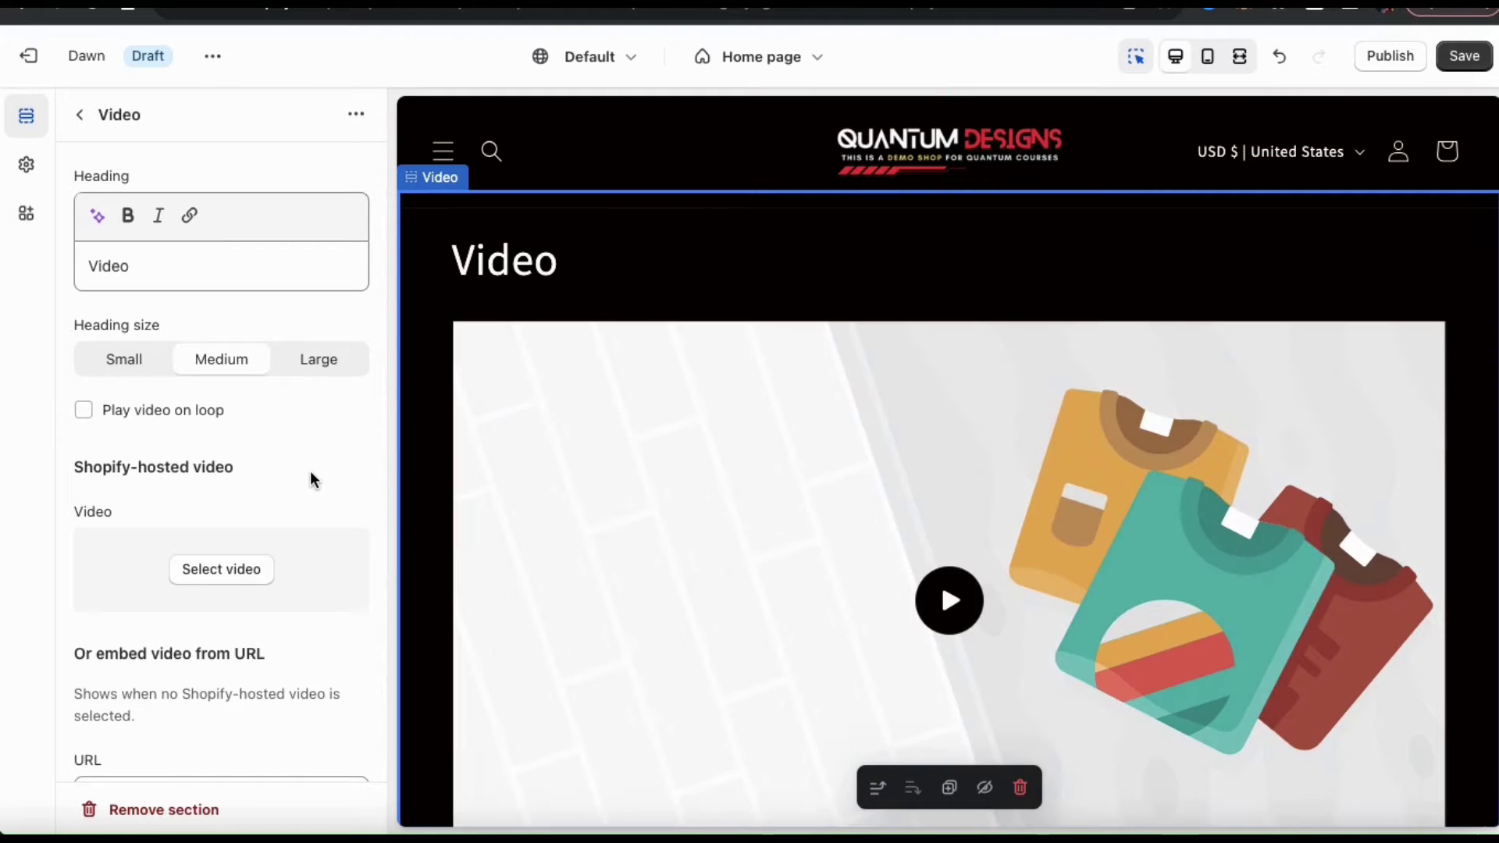
pyautogui.click(151, 266)
pyautogui.doubleClick(152, 267)
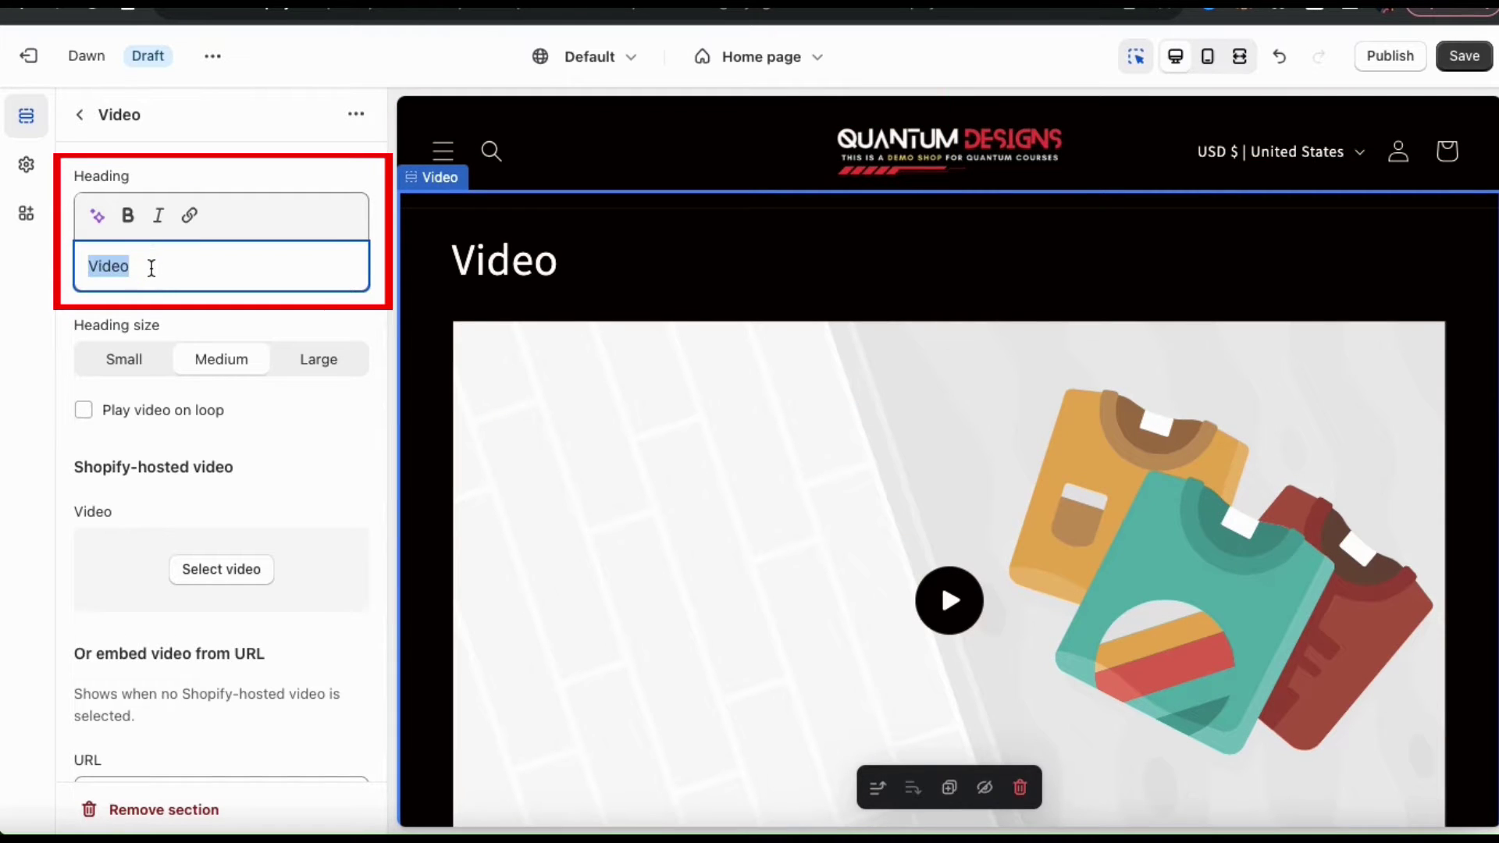
pyautogui.write("QD Women's Tee - On Sale!")
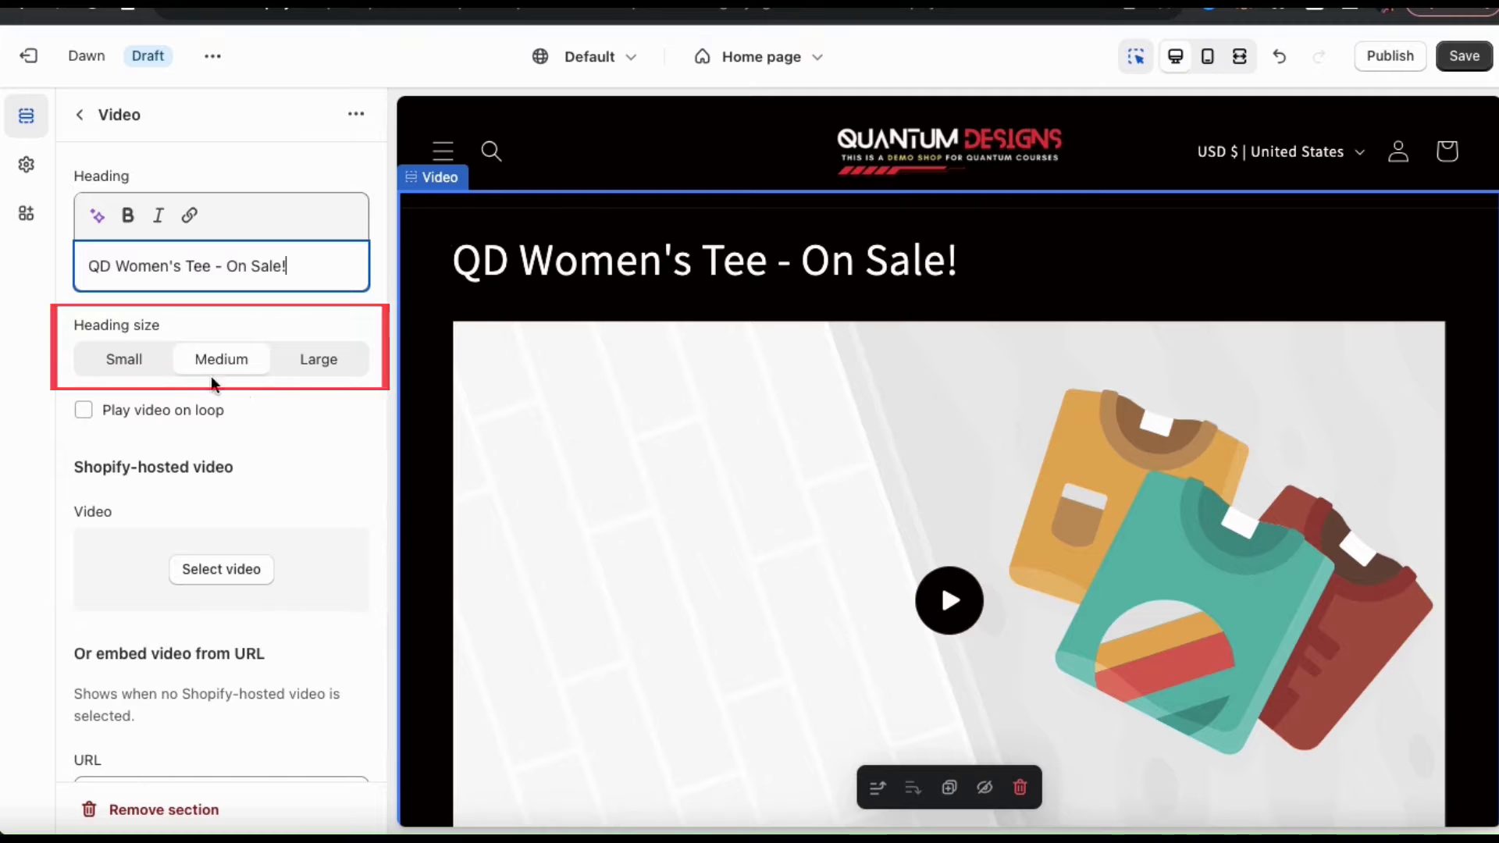
# Compare Small and Large heading sizes, settle on Medium, and turn on Play video on loop.
pyautogui.click(131, 364)
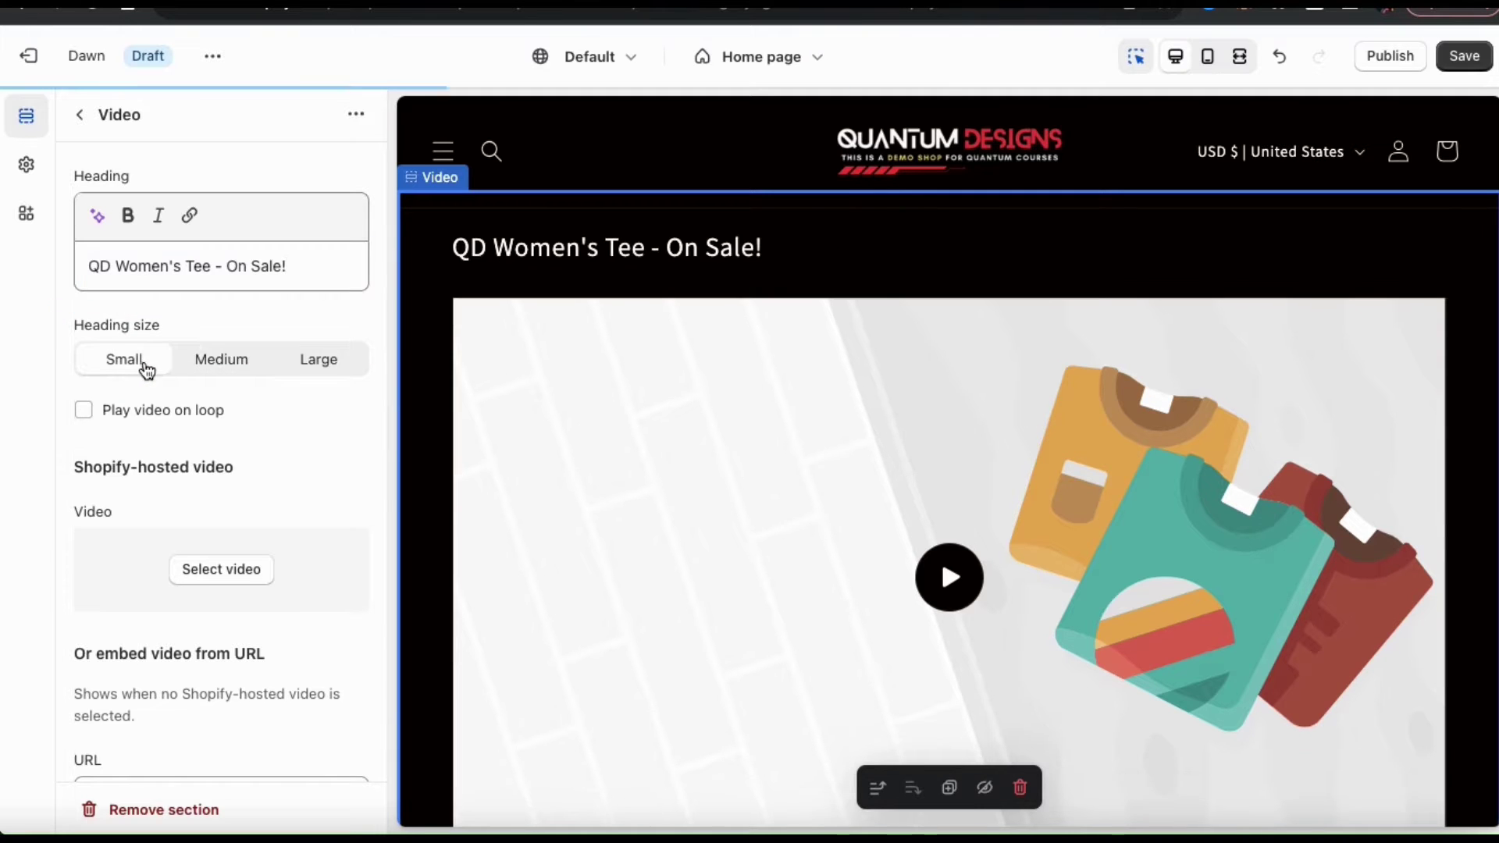
pyautogui.click(217, 359)
pyautogui.click(308, 361)
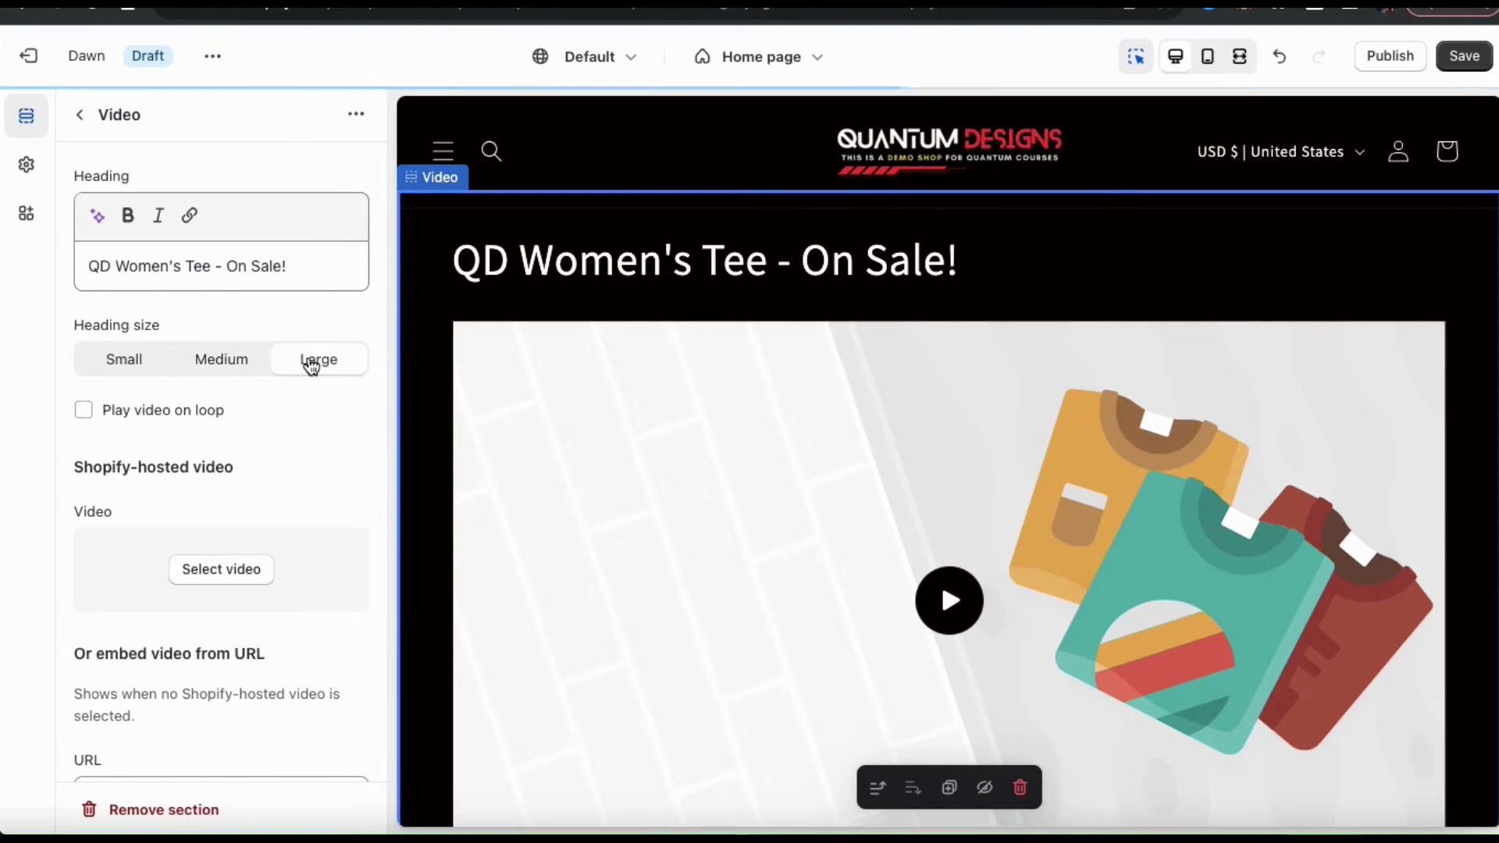
pyautogui.click(221, 364)
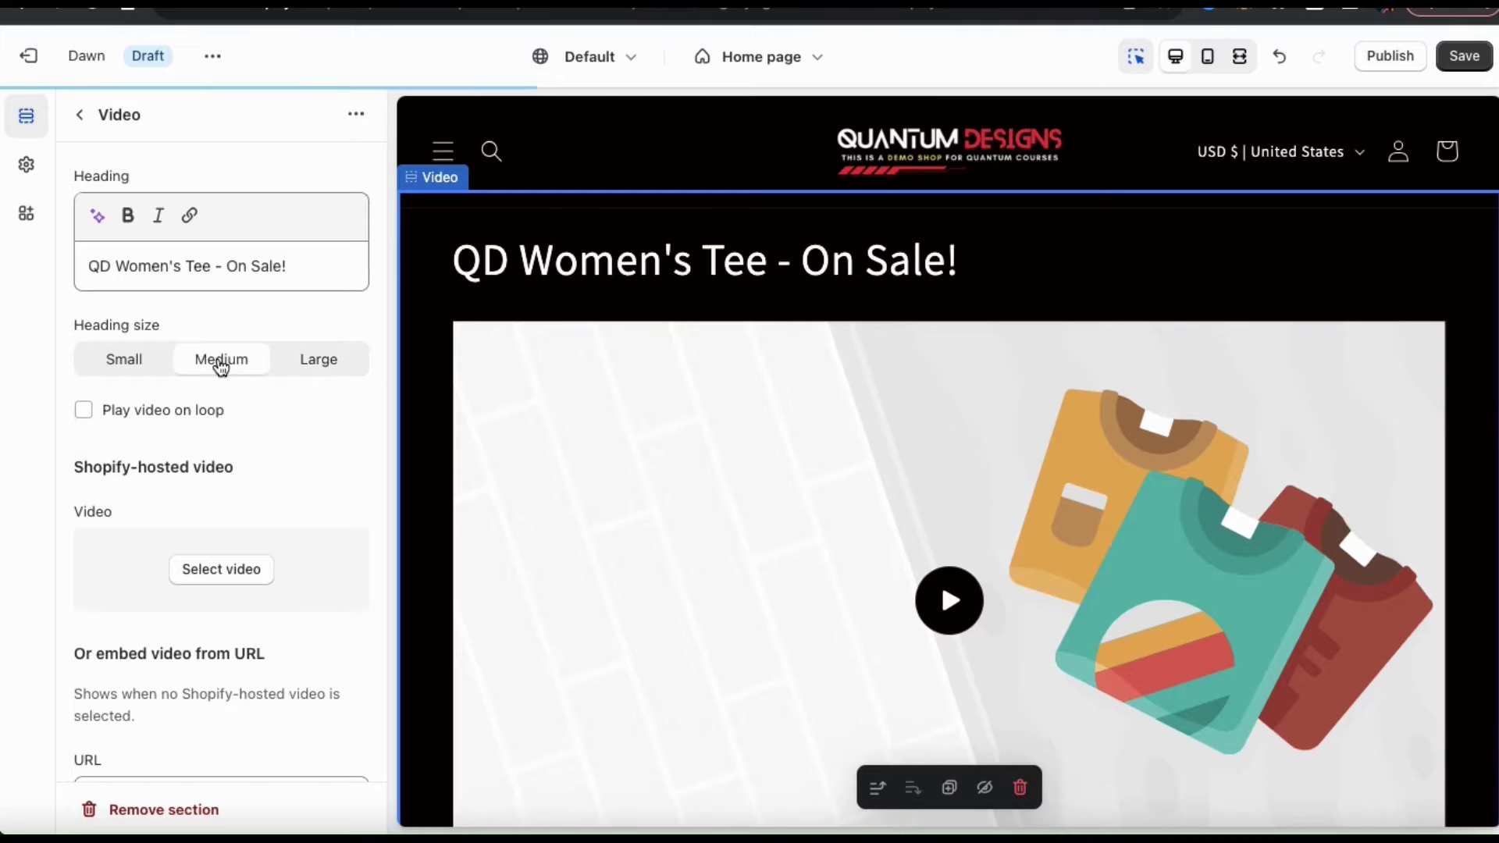
pyautogui.click(138, 427)
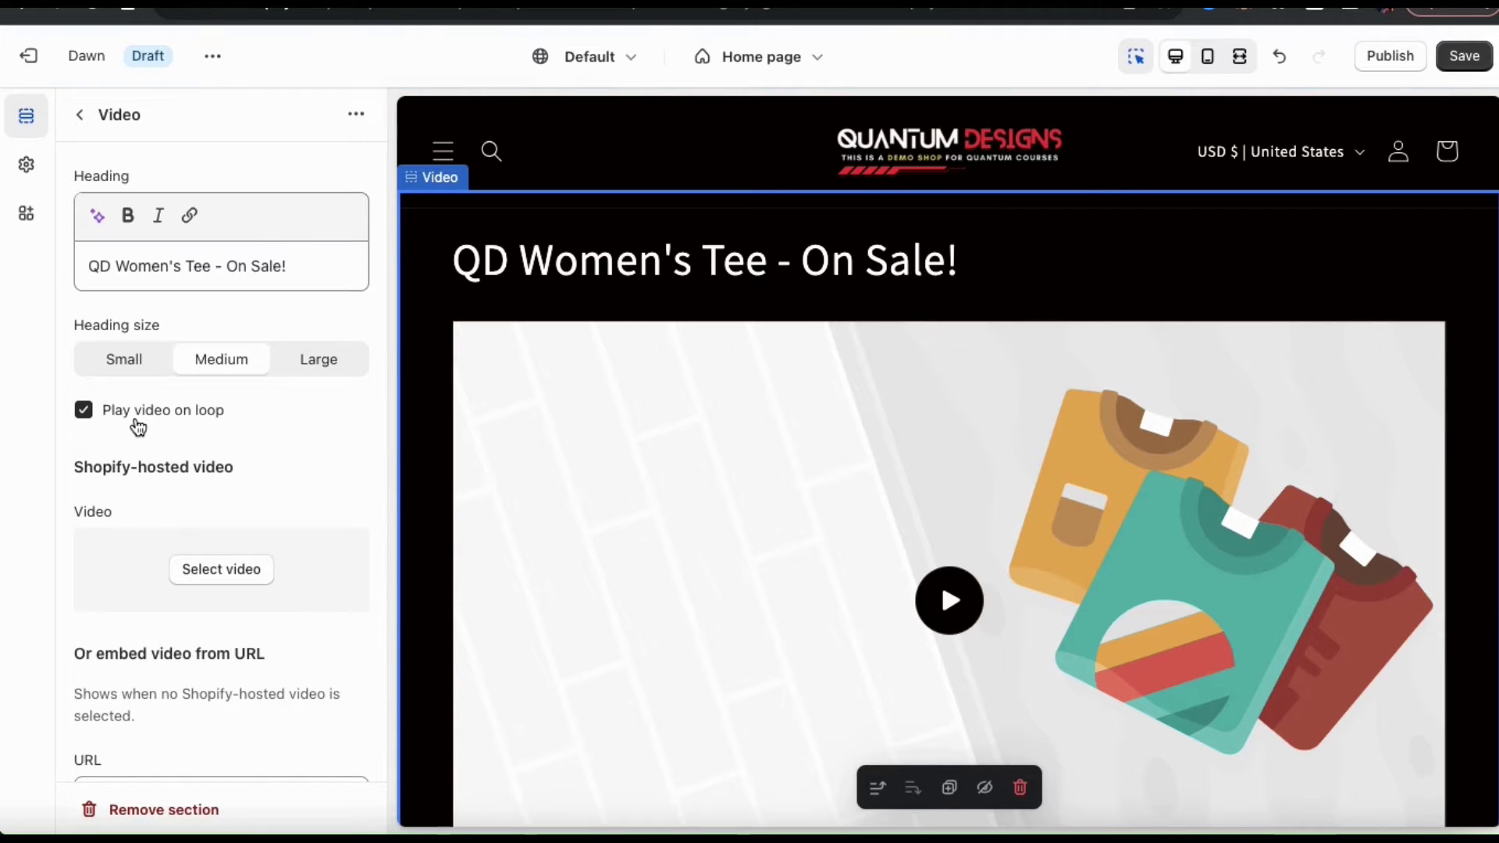
# Focus the embedded video URL field and switch over to the YouTube video.
pyautogui.scroll(-4, 370, 462)
pyautogui.scroll(-1, 367, 462)
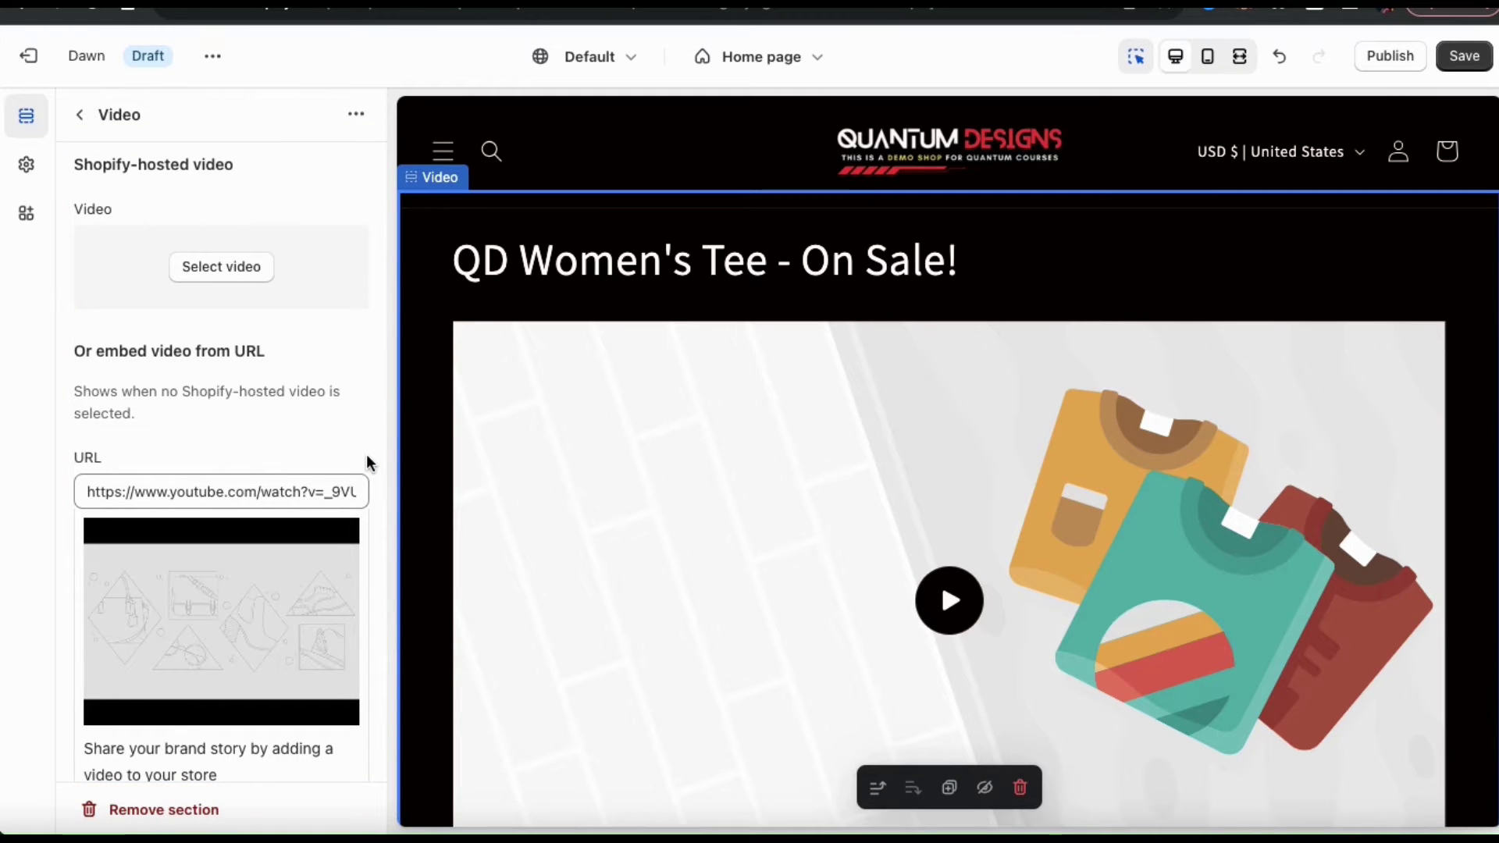
pyautogui.click(268, 494)
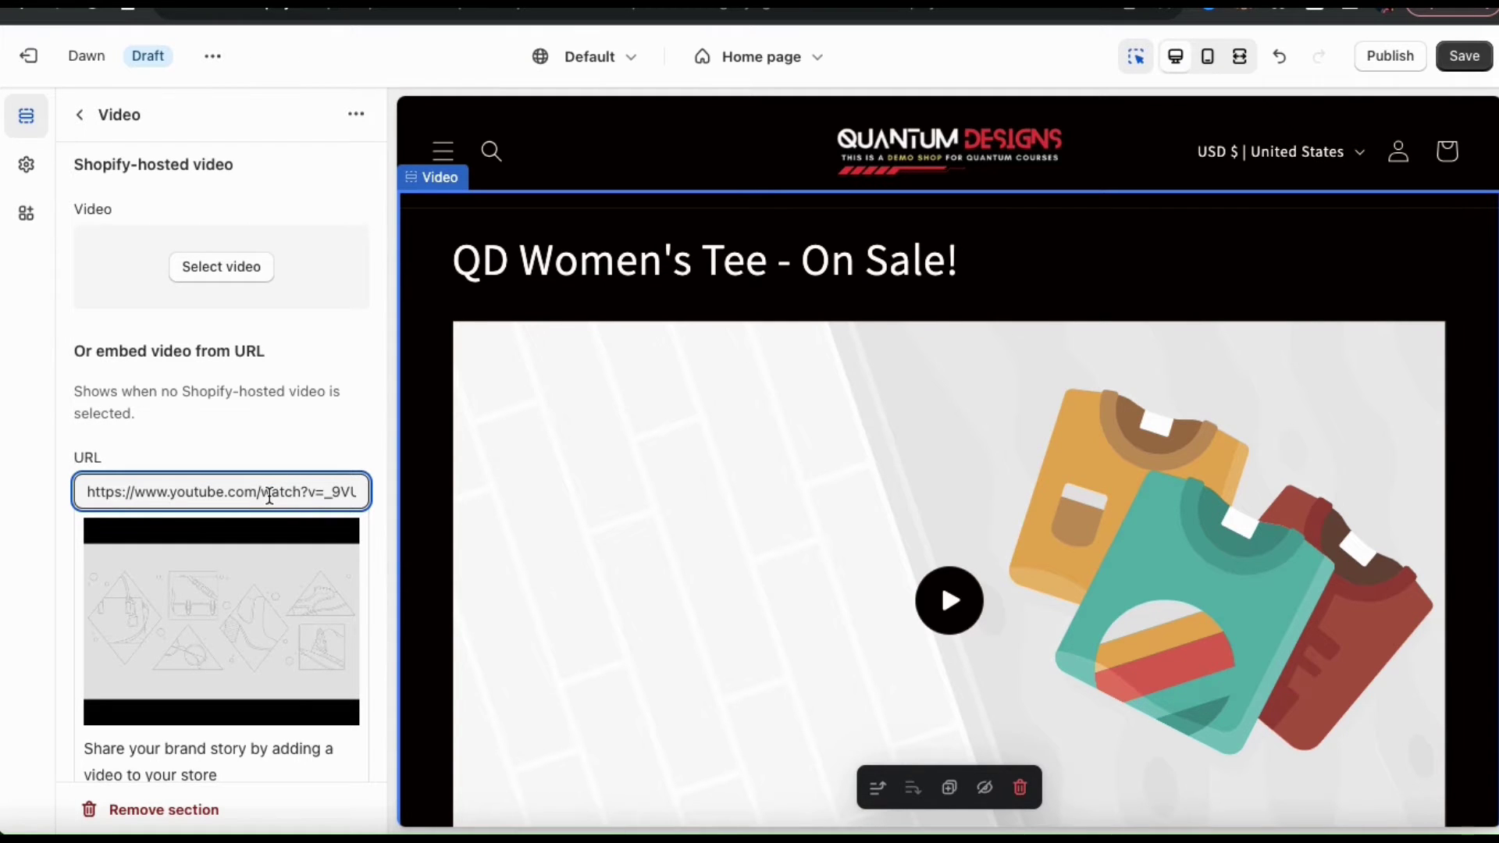
pyautogui.hotkey('ctrl', 'Tab')
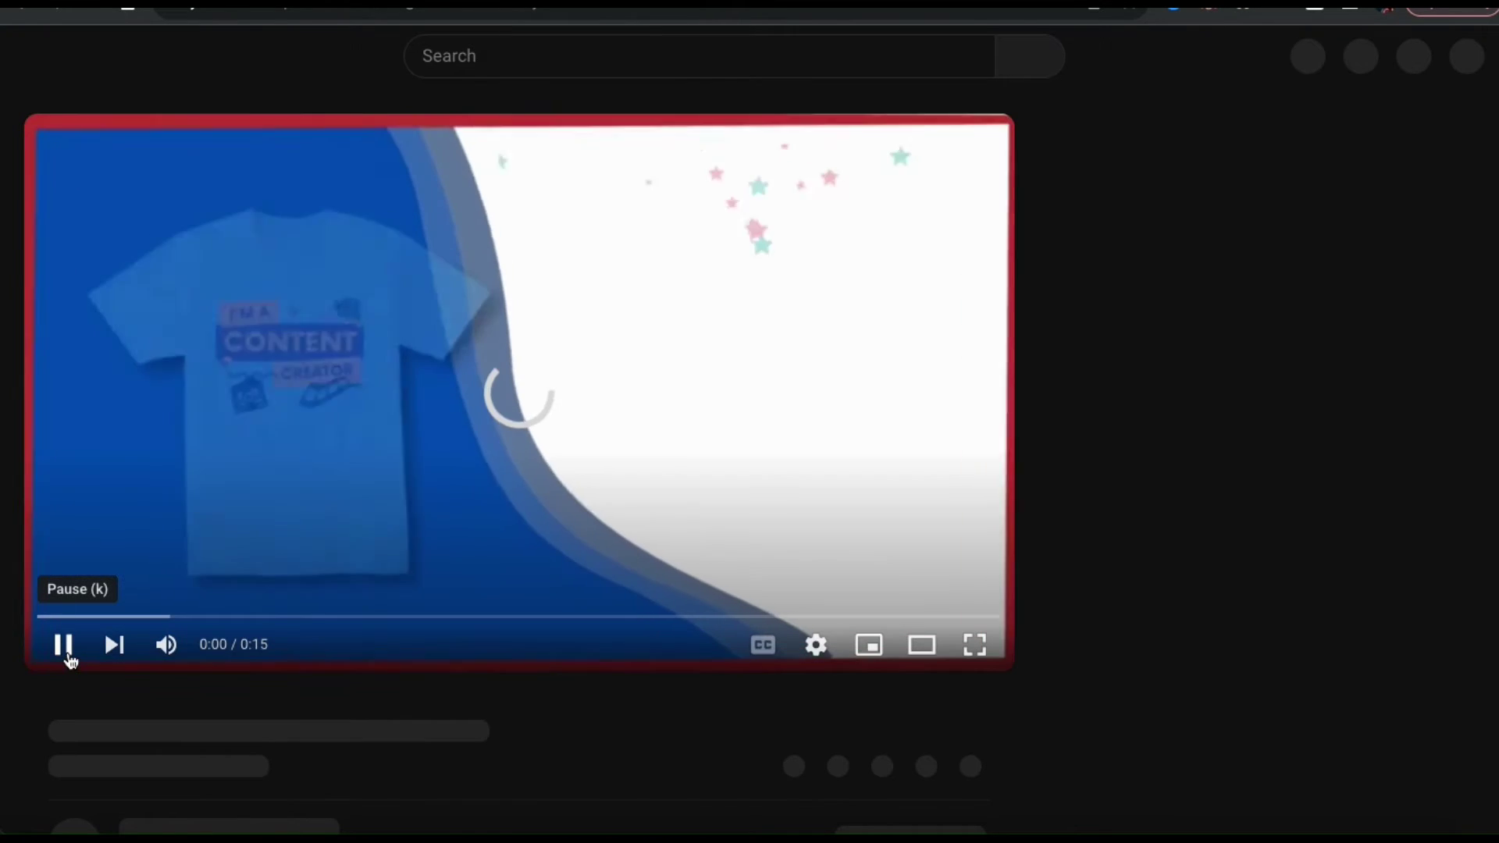
# Pause the YouTube video, copy its youtu.be share link, and select Shopify's existing video URL.
pyautogui.click(65, 654)
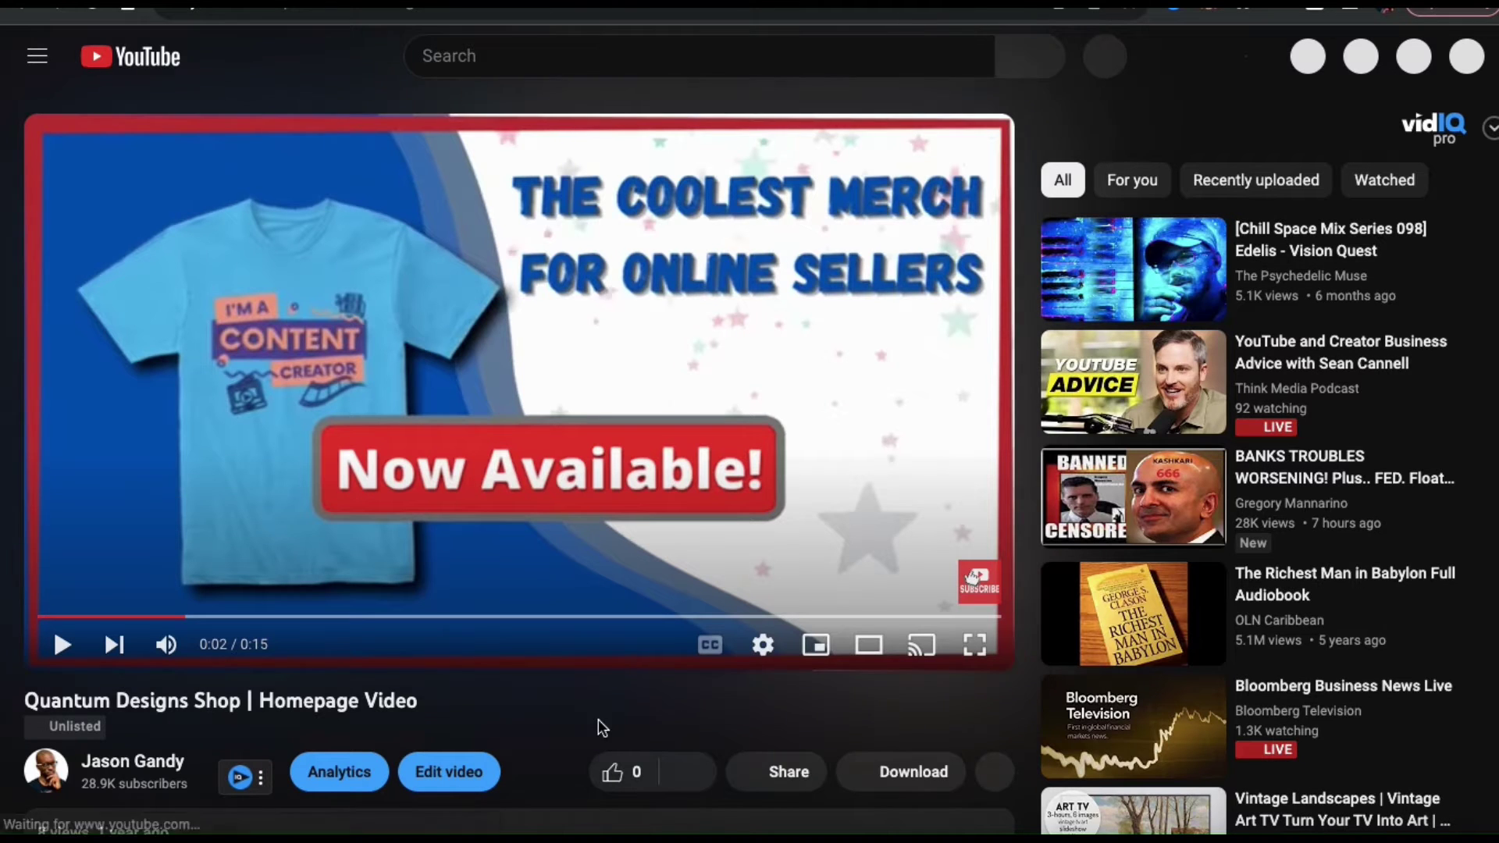
pyautogui.click(776, 765)
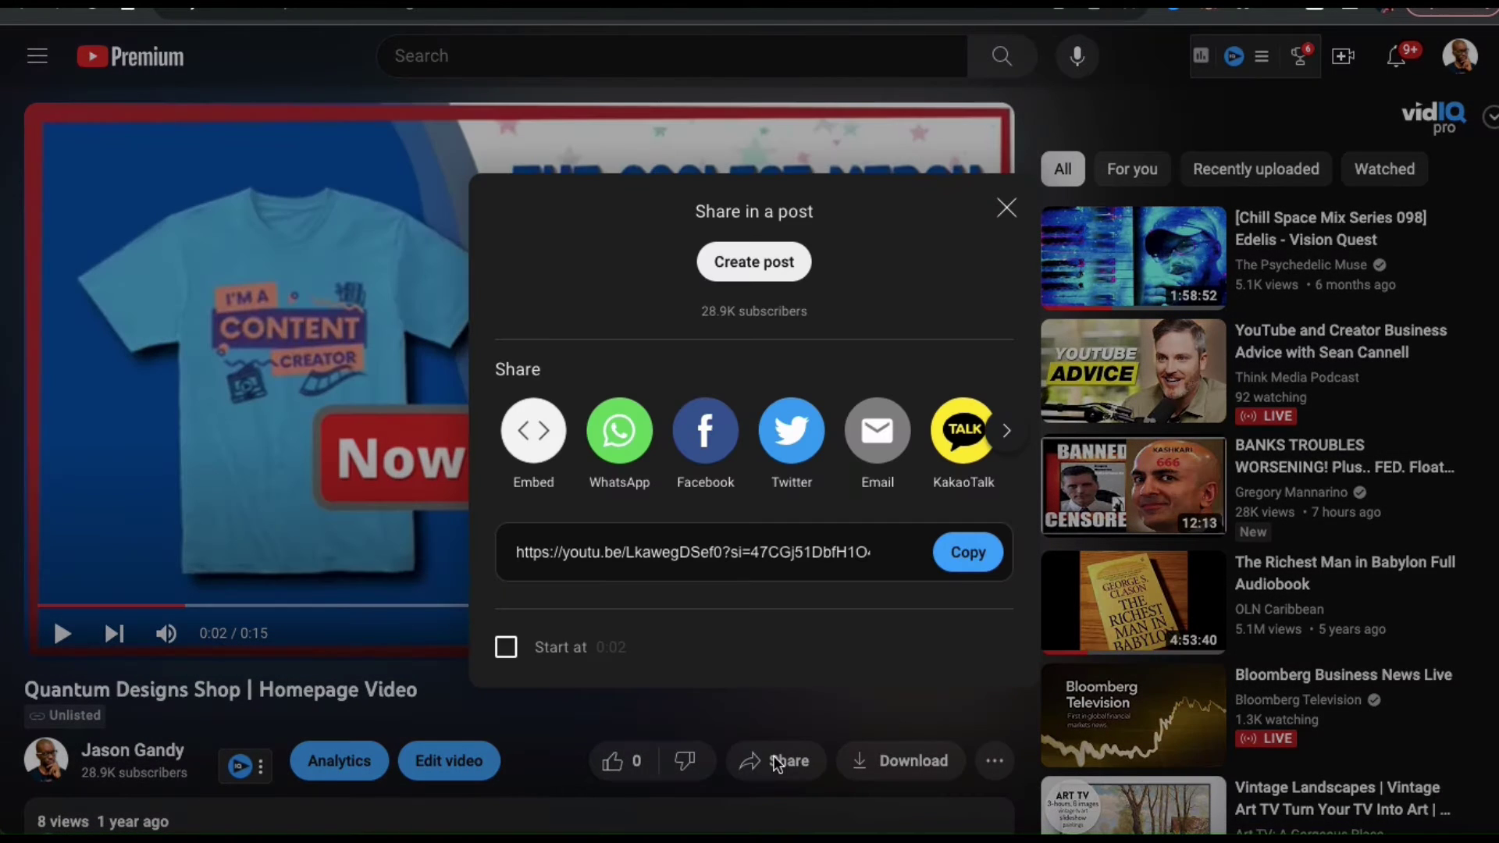
pyautogui.click(968, 553)
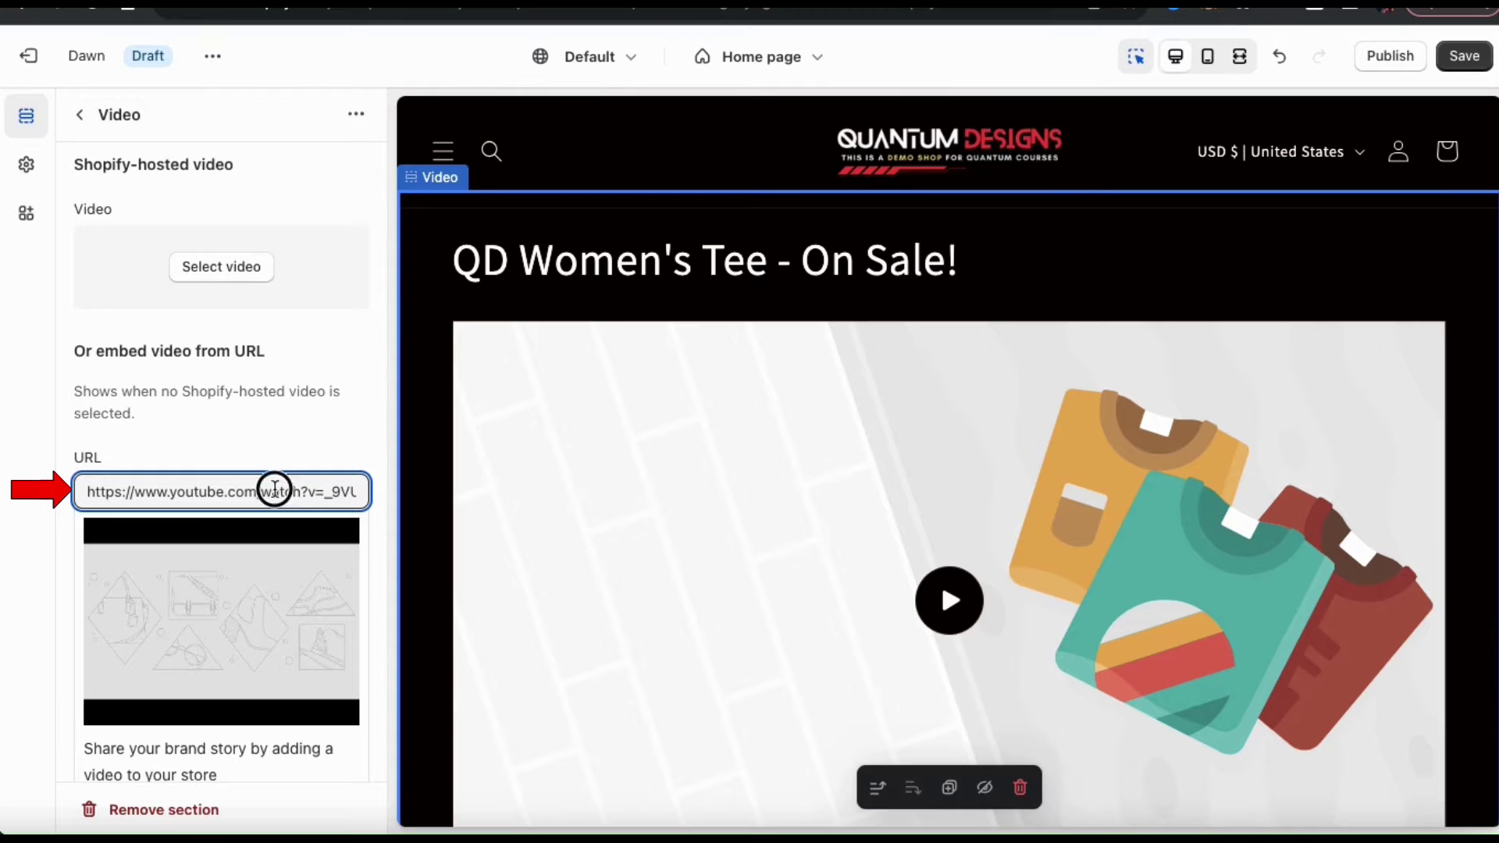
pyautogui.tripleClick(275, 489)
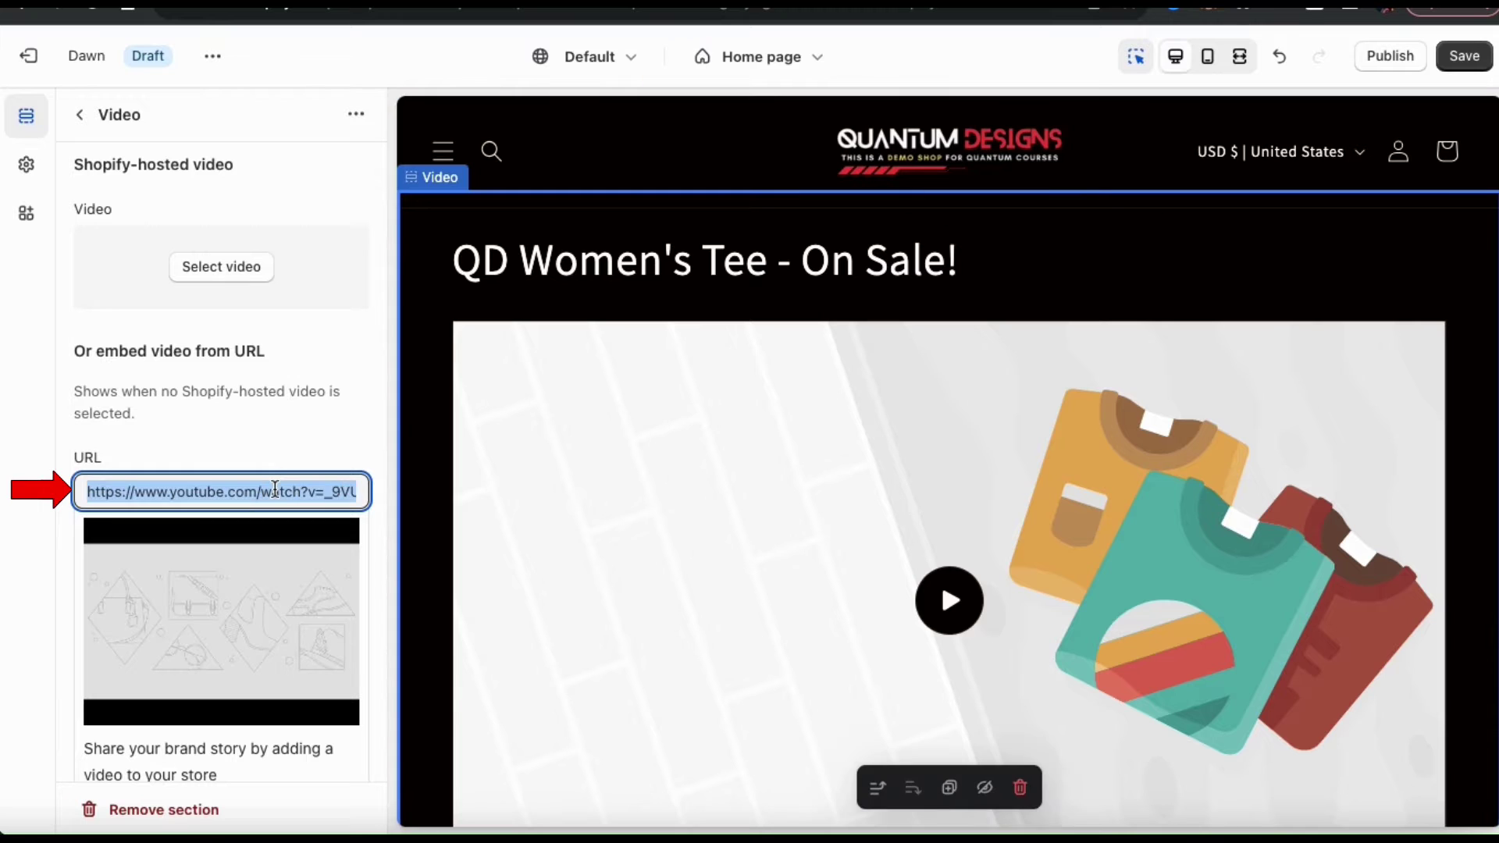
# Paste the youtu.be link into the embed URL field, then delete it to leave the field empty.
pyautogui.rightClick(274, 489)
pyautogui.click(302, 517)
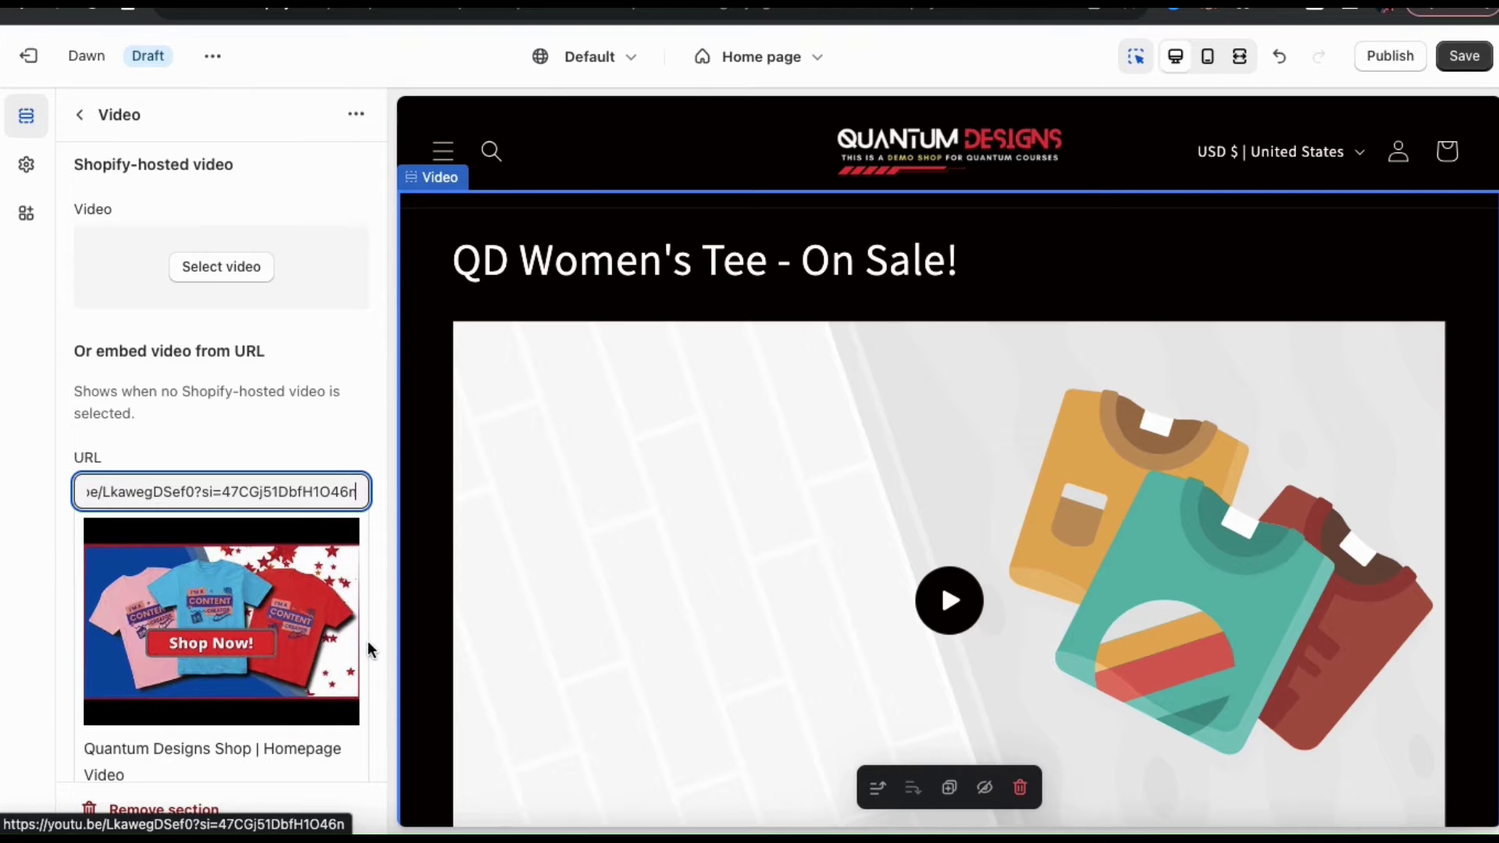
pyautogui.scroll(-2, 373, 640)
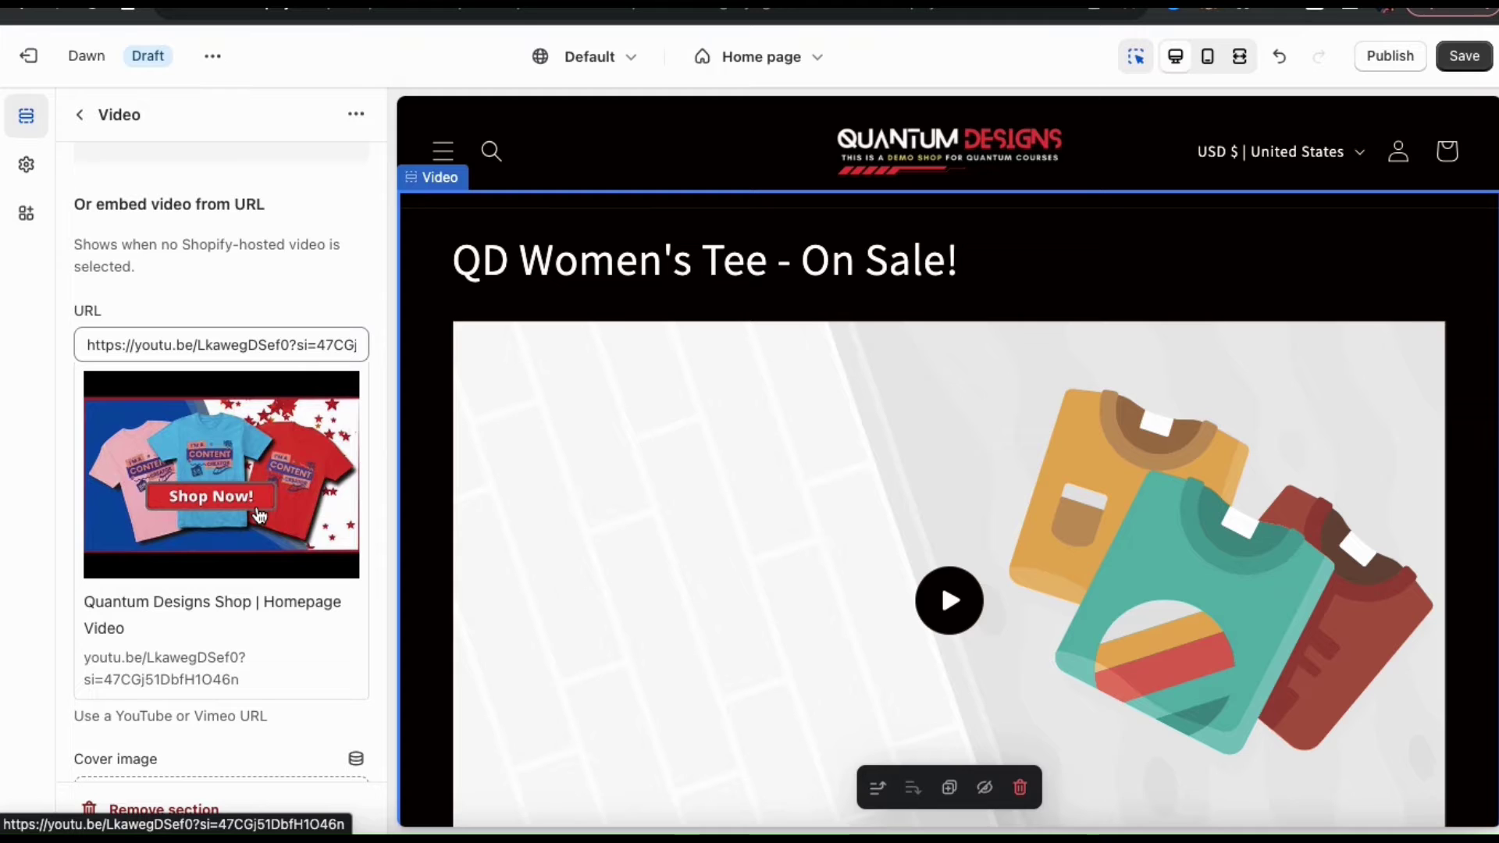
pyautogui.tripleClick(258, 341)
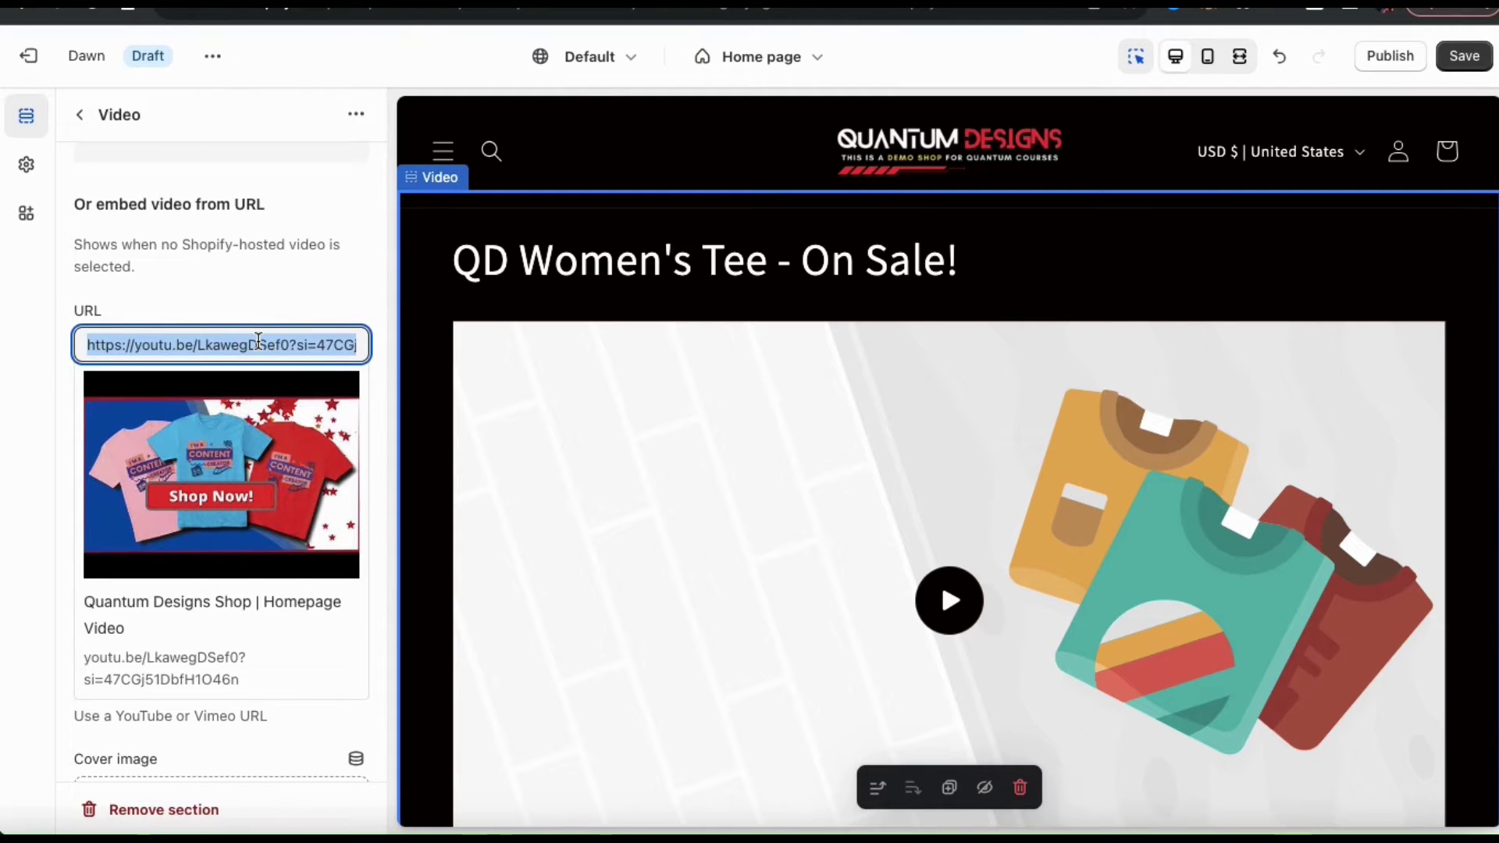
pyautogui.press('BackSpace')
pyautogui.click(299, 291)
pyautogui.scroll(3, 299, 296)
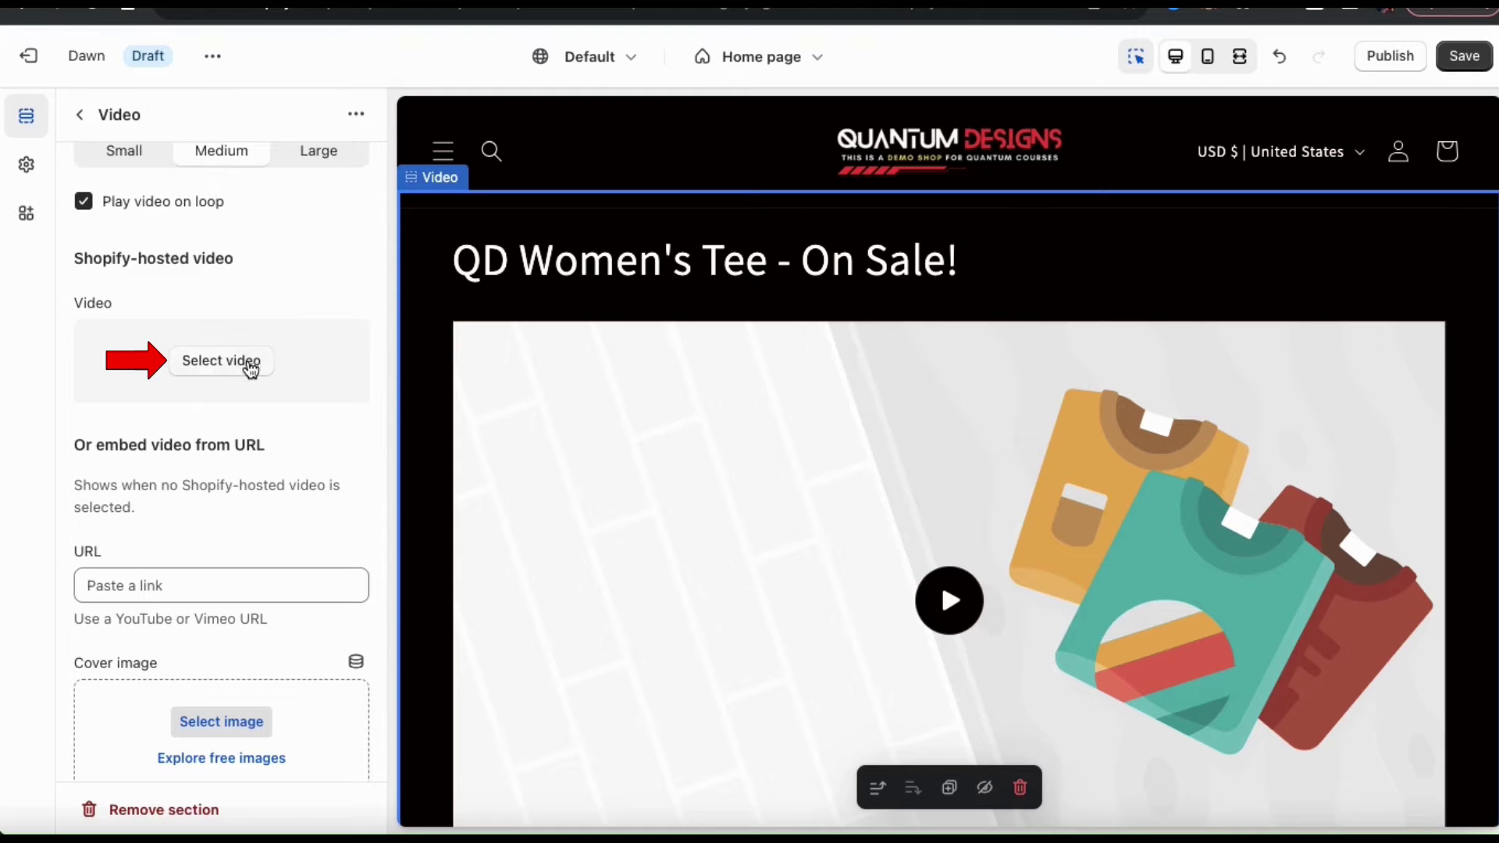
# Open the Shopify-hosted video picker showing the store library with 2TeeVid MP4.
pyautogui.click(222, 362)
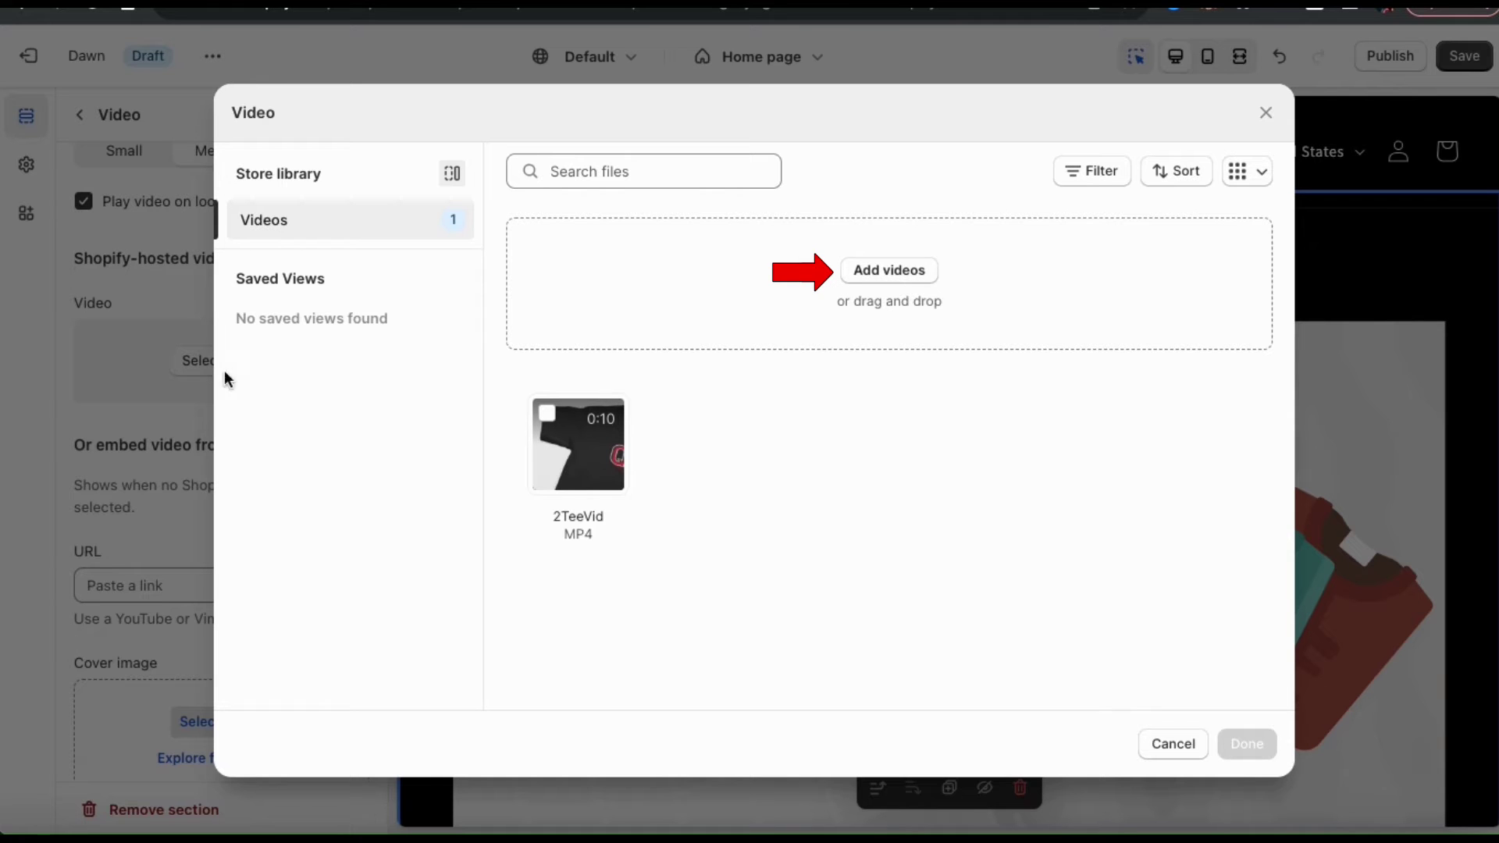
# Upload the new T-shirt MP4 from Downloads and set it as the section's video.
pyautogui.click(895, 275)
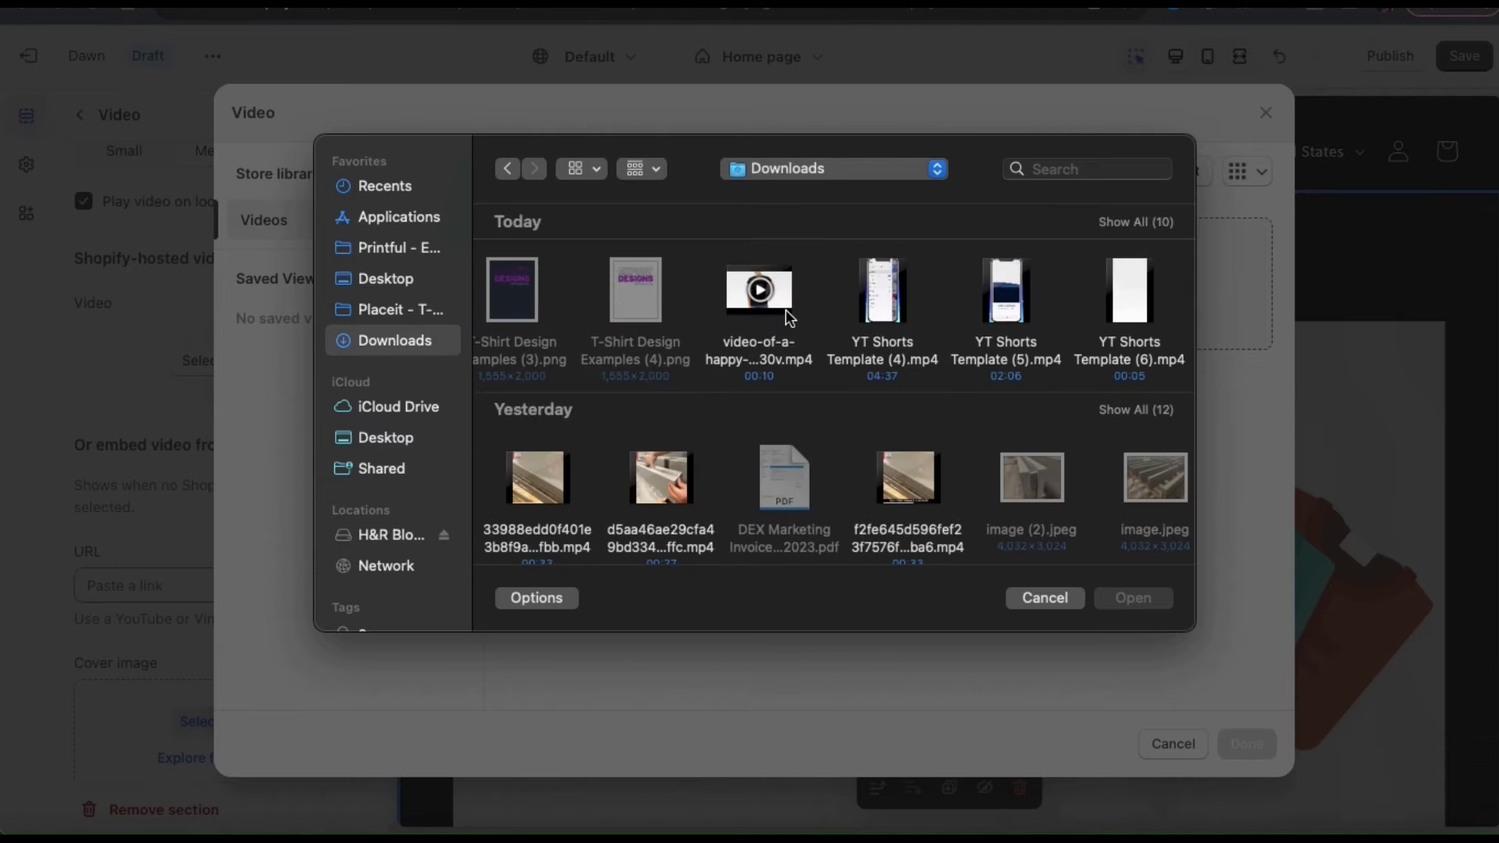
pyautogui.doubleClick(786, 309)
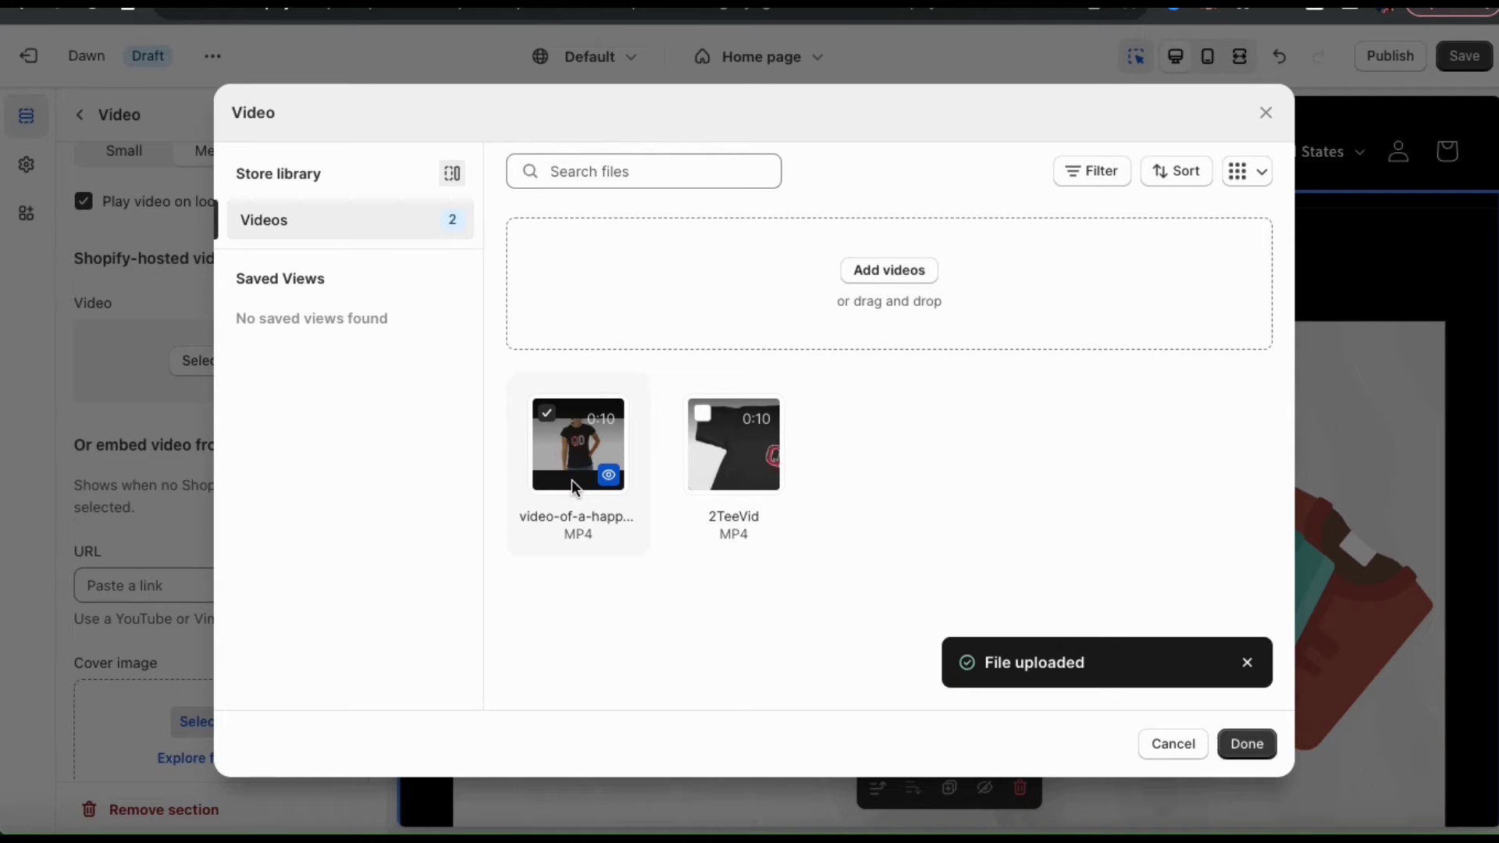
pyautogui.click(1248, 744)
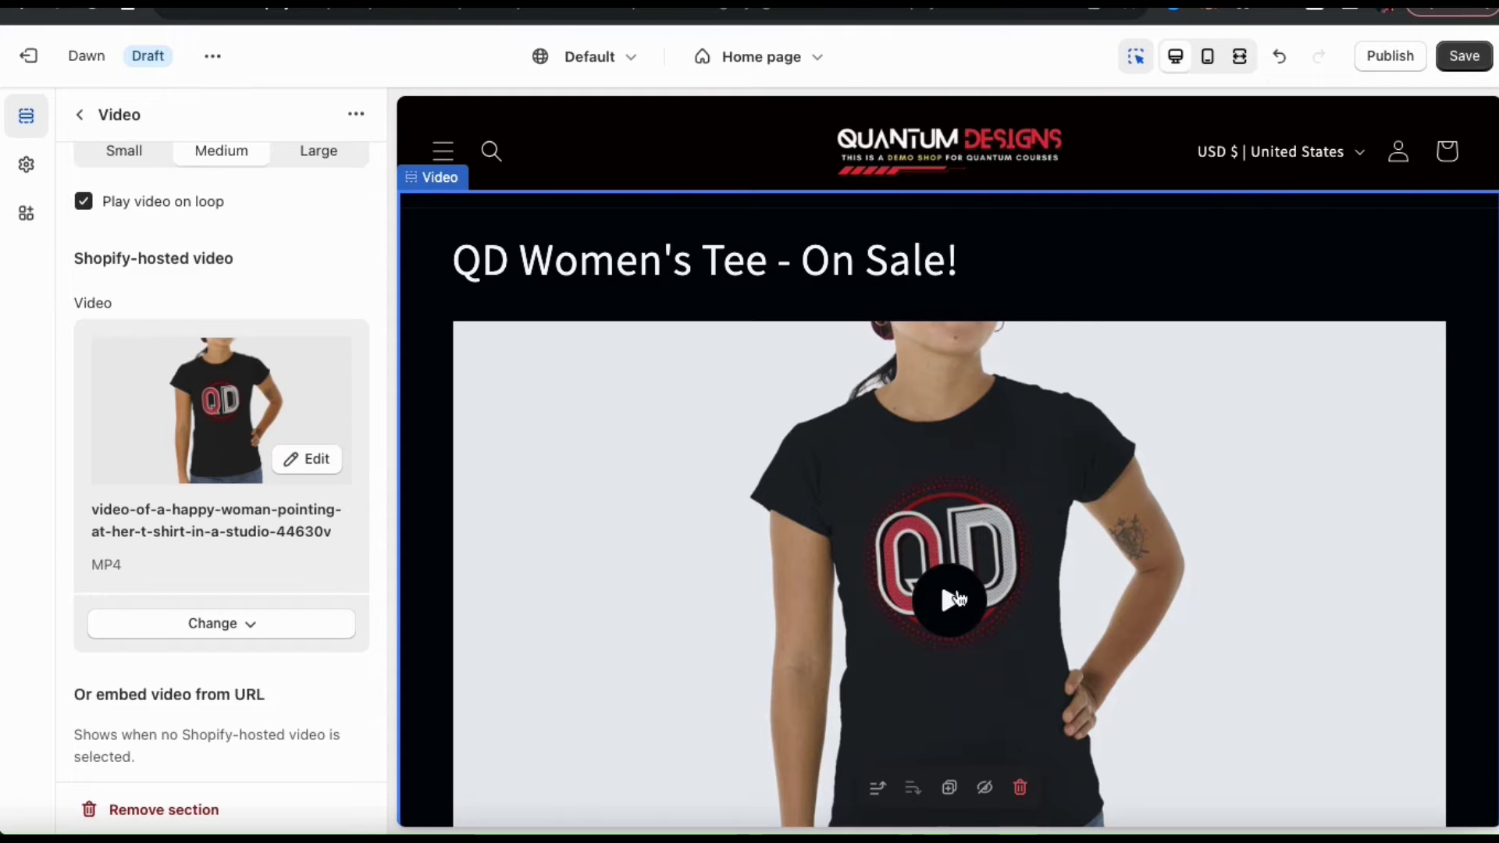
# Play the uploaded T-shirt video in the preview and pause it at 0:04.
pyautogui.click(959, 599)
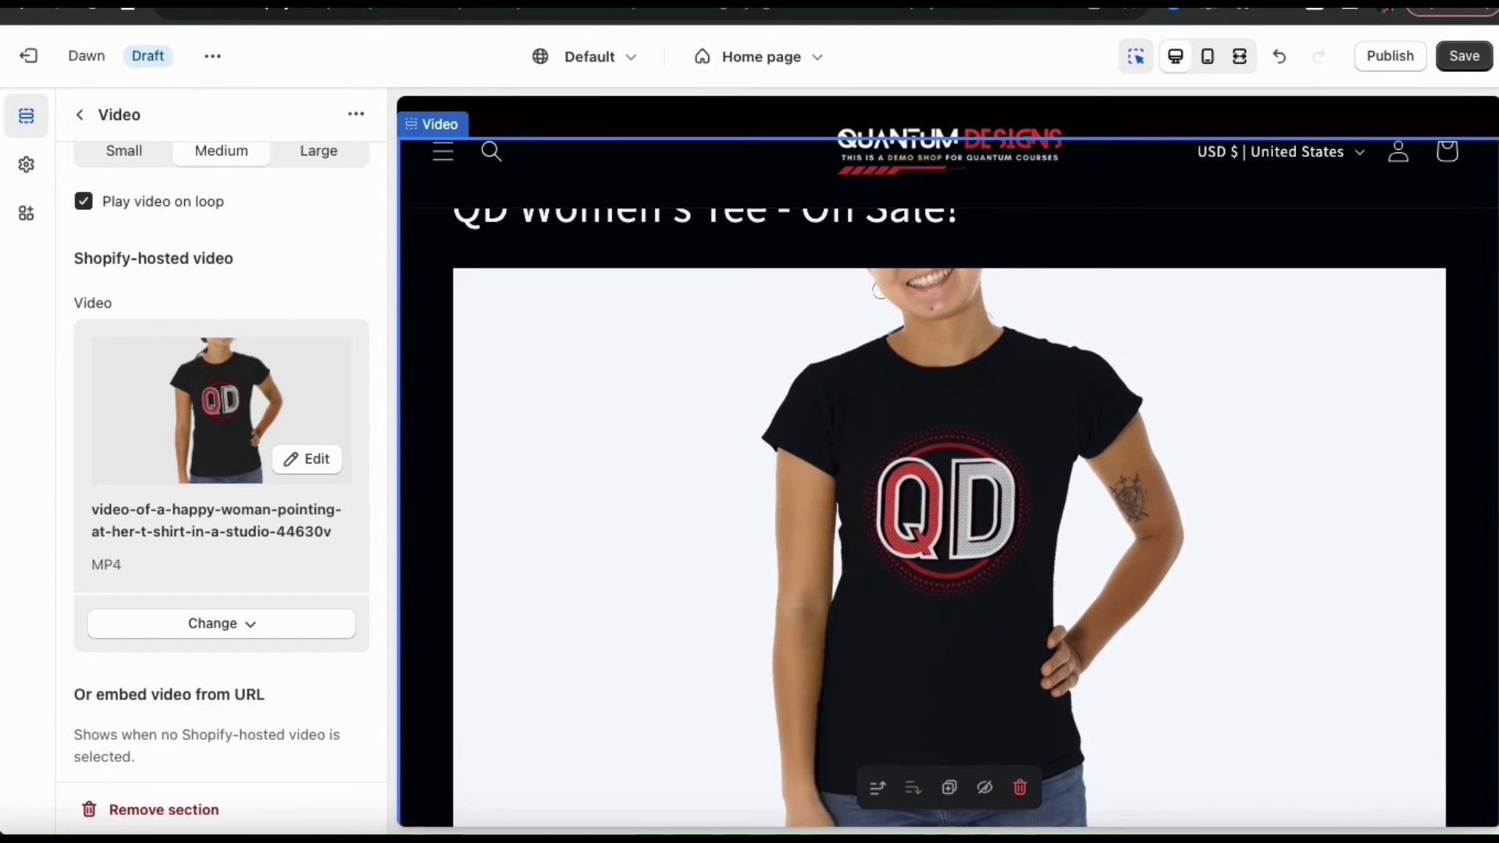
pyautogui.click(479, 773)
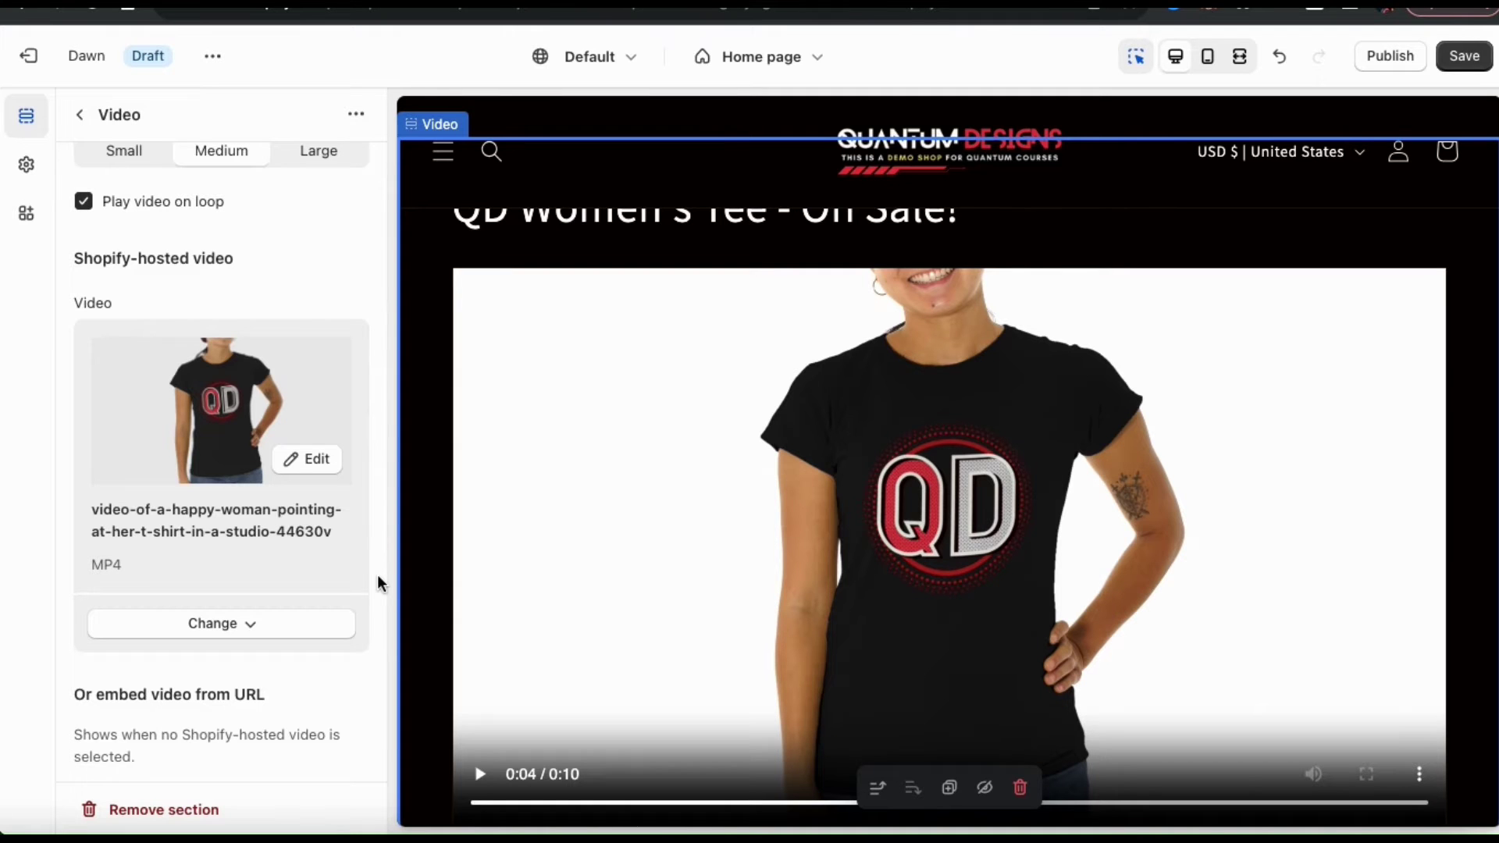
pyautogui.scroll(-6, 377, 578)
pyautogui.scroll(-1, 377, 574)
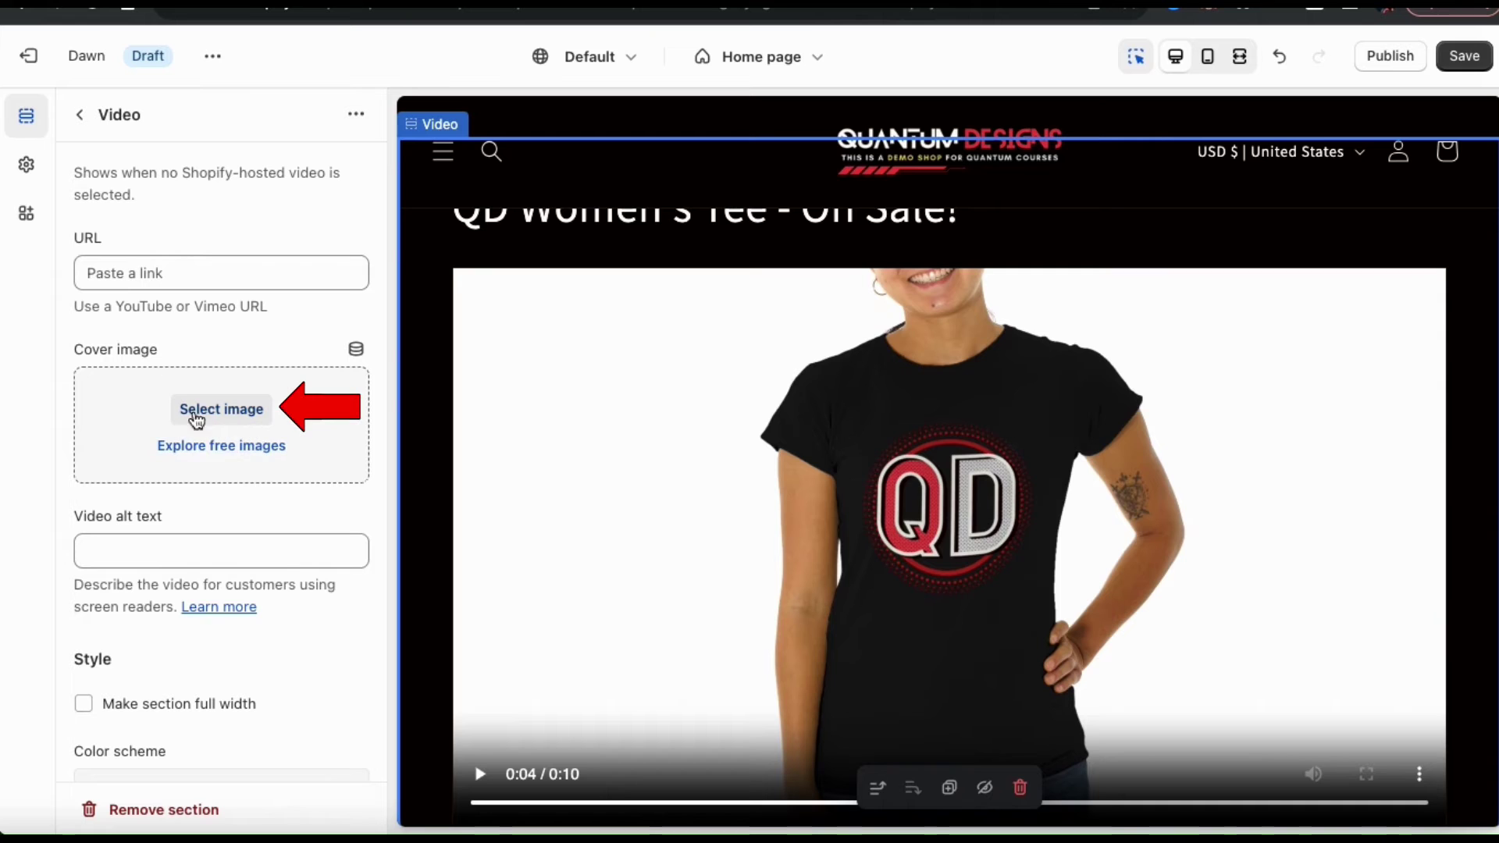
# Upload the inside-label mockup PNG from Downloads and use it as the video's cover image.
pyautogui.click(234, 420)
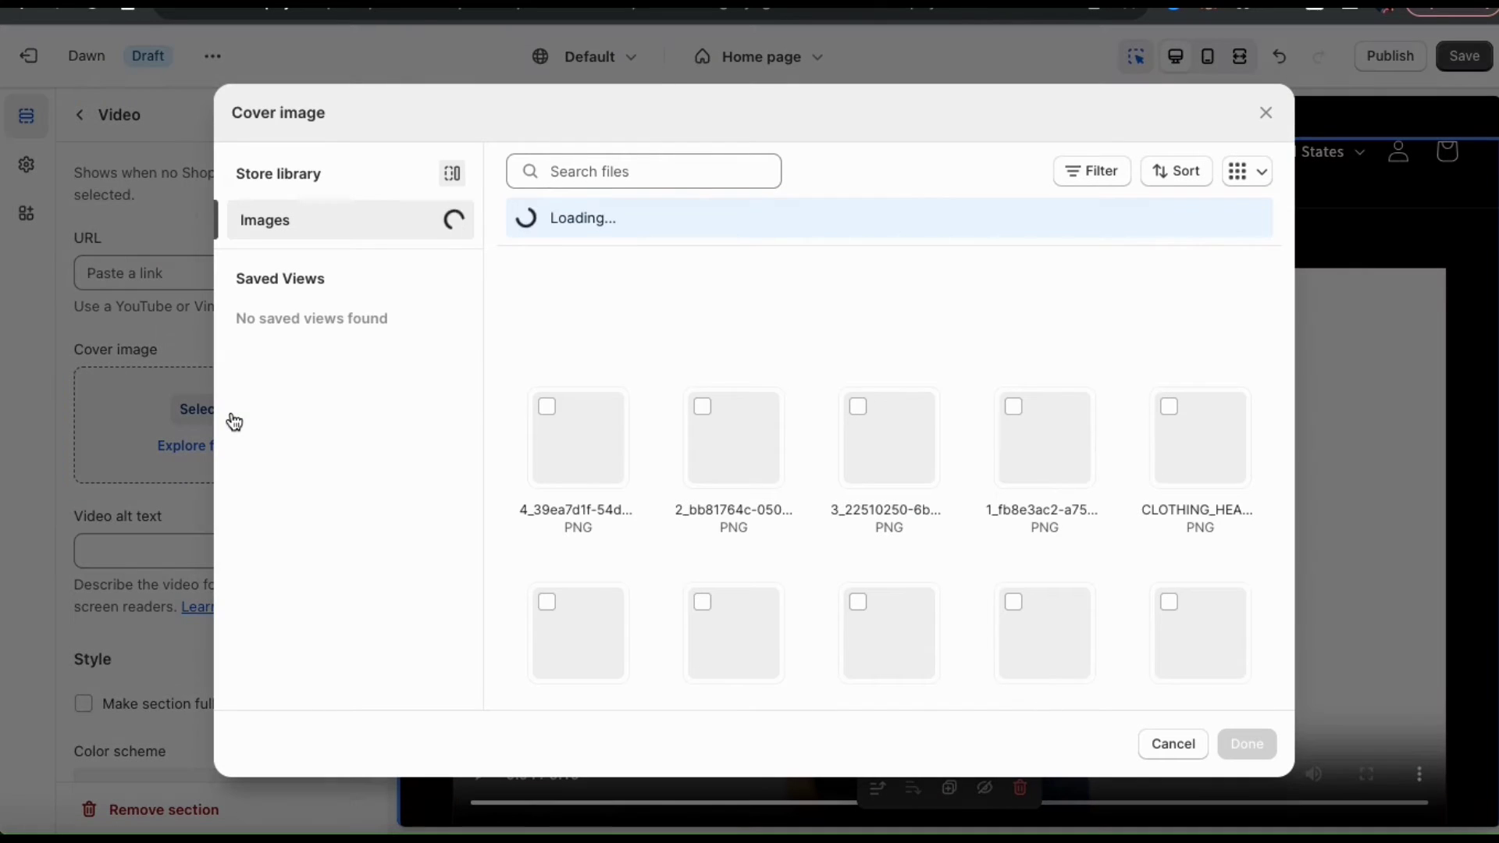
pyautogui.click(898, 274)
pyautogui.click(539, 303)
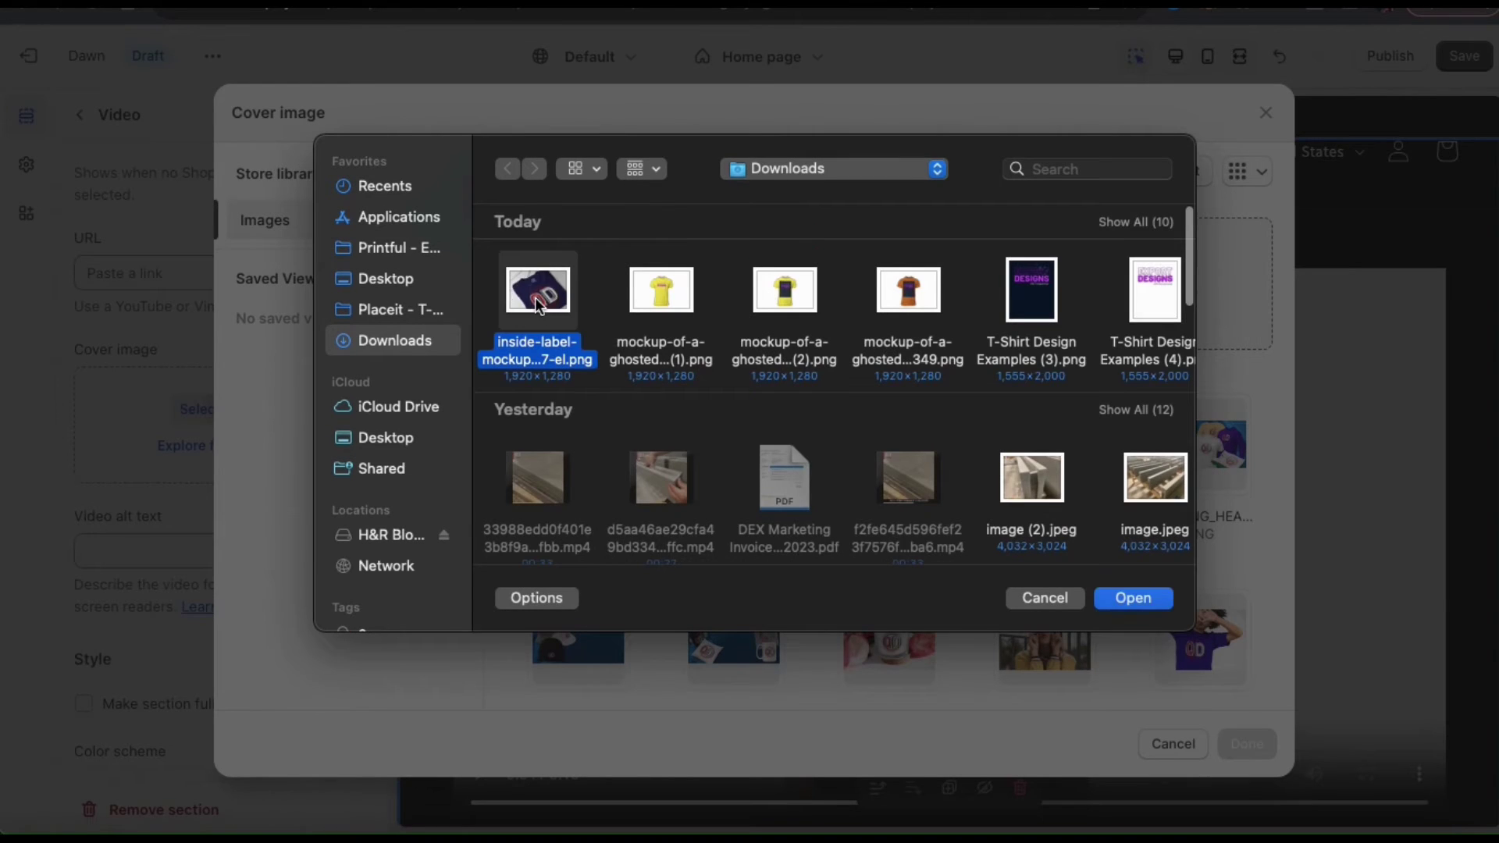
pyautogui.doubleClick(539, 303)
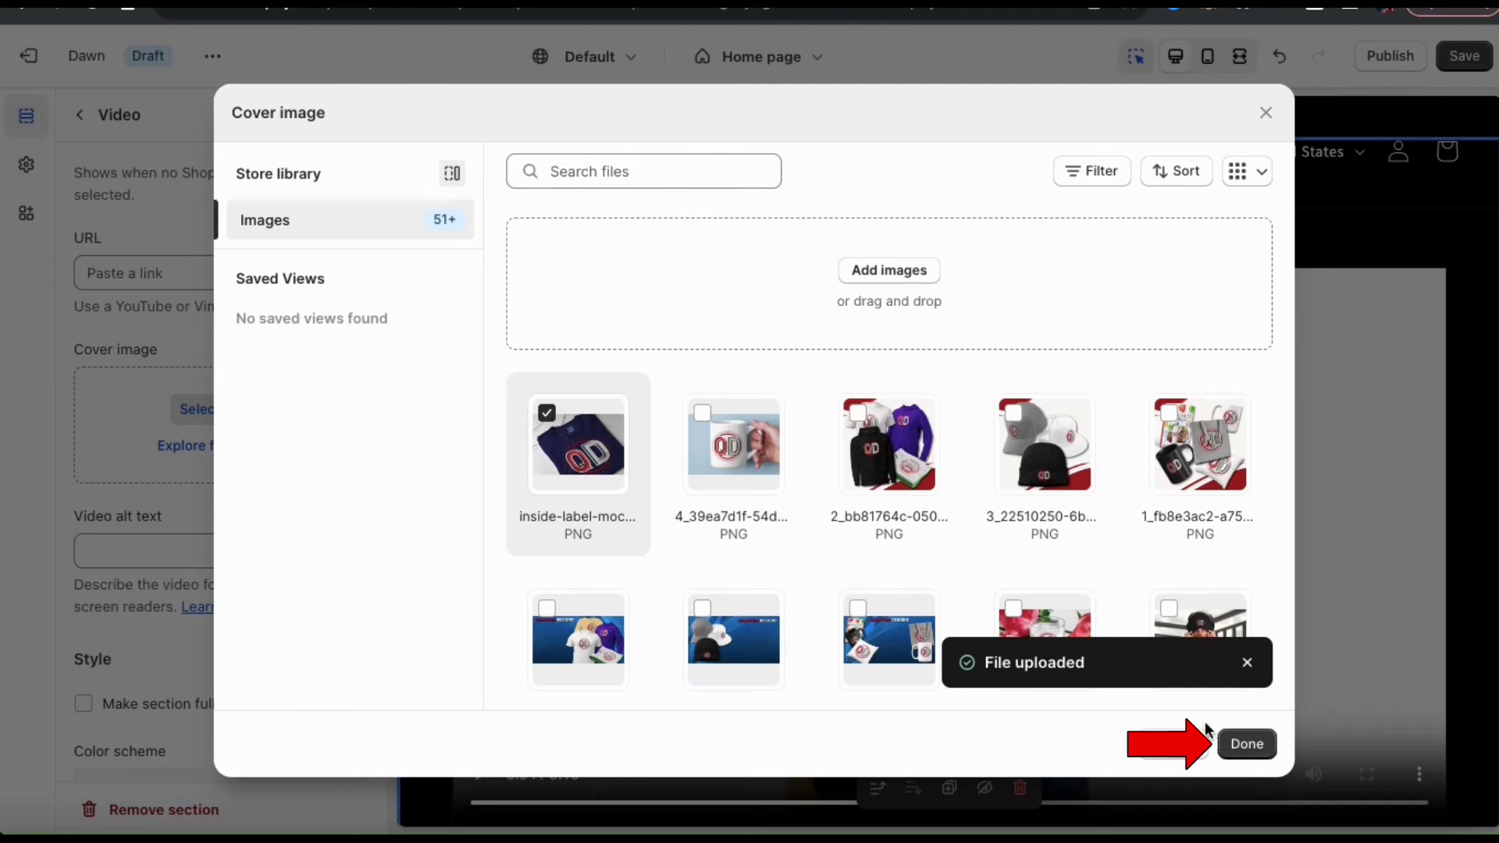
pyautogui.click(1249, 746)
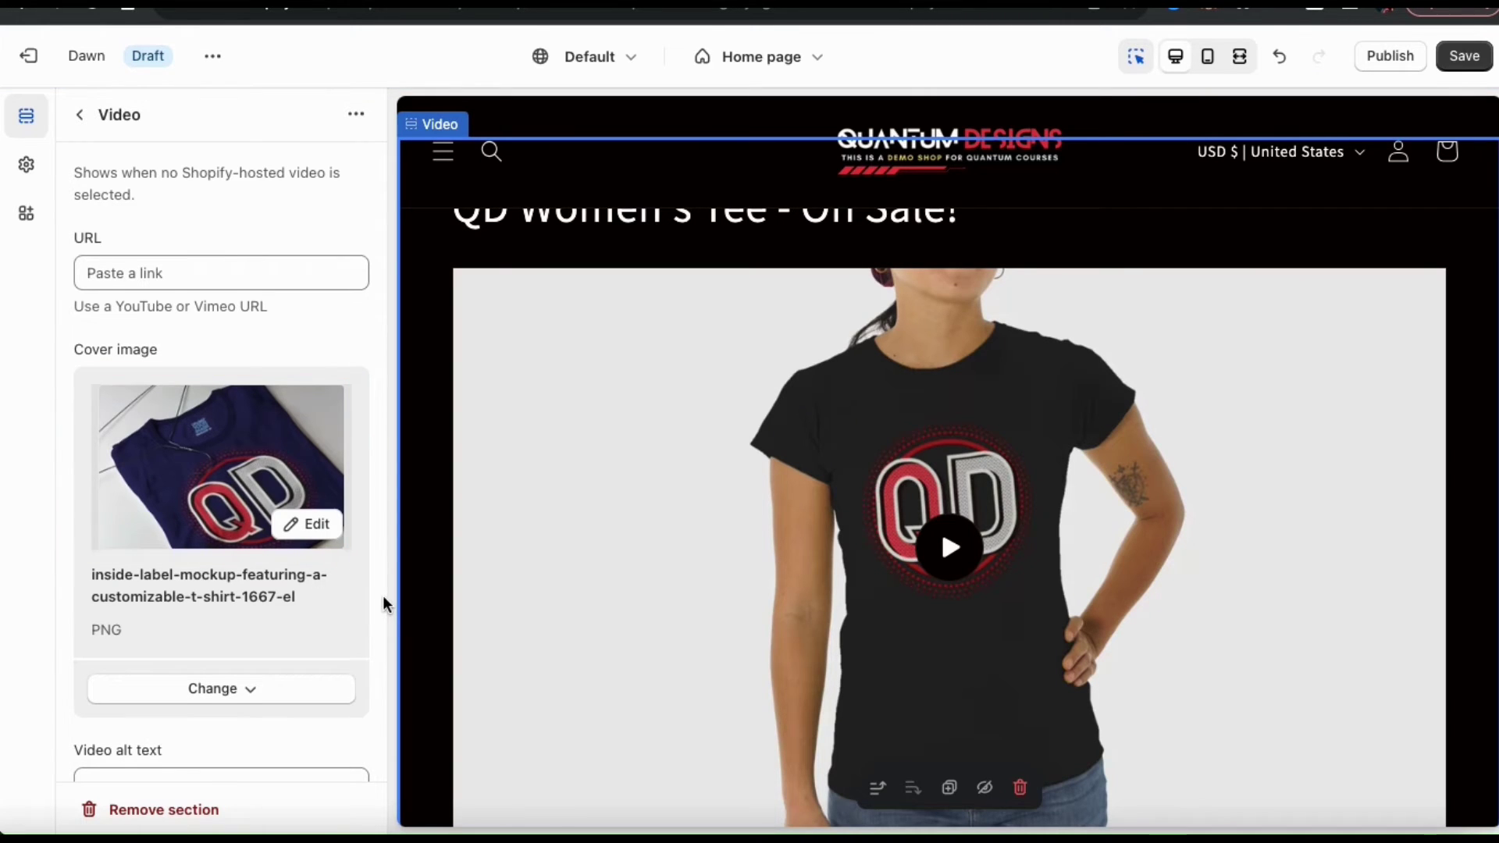
# Enter 'Women's Classic T-Shirt' as the video alt text.
pyautogui.scroll(-3, 383, 603)
pyautogui.scroll(-2, 383, 603)
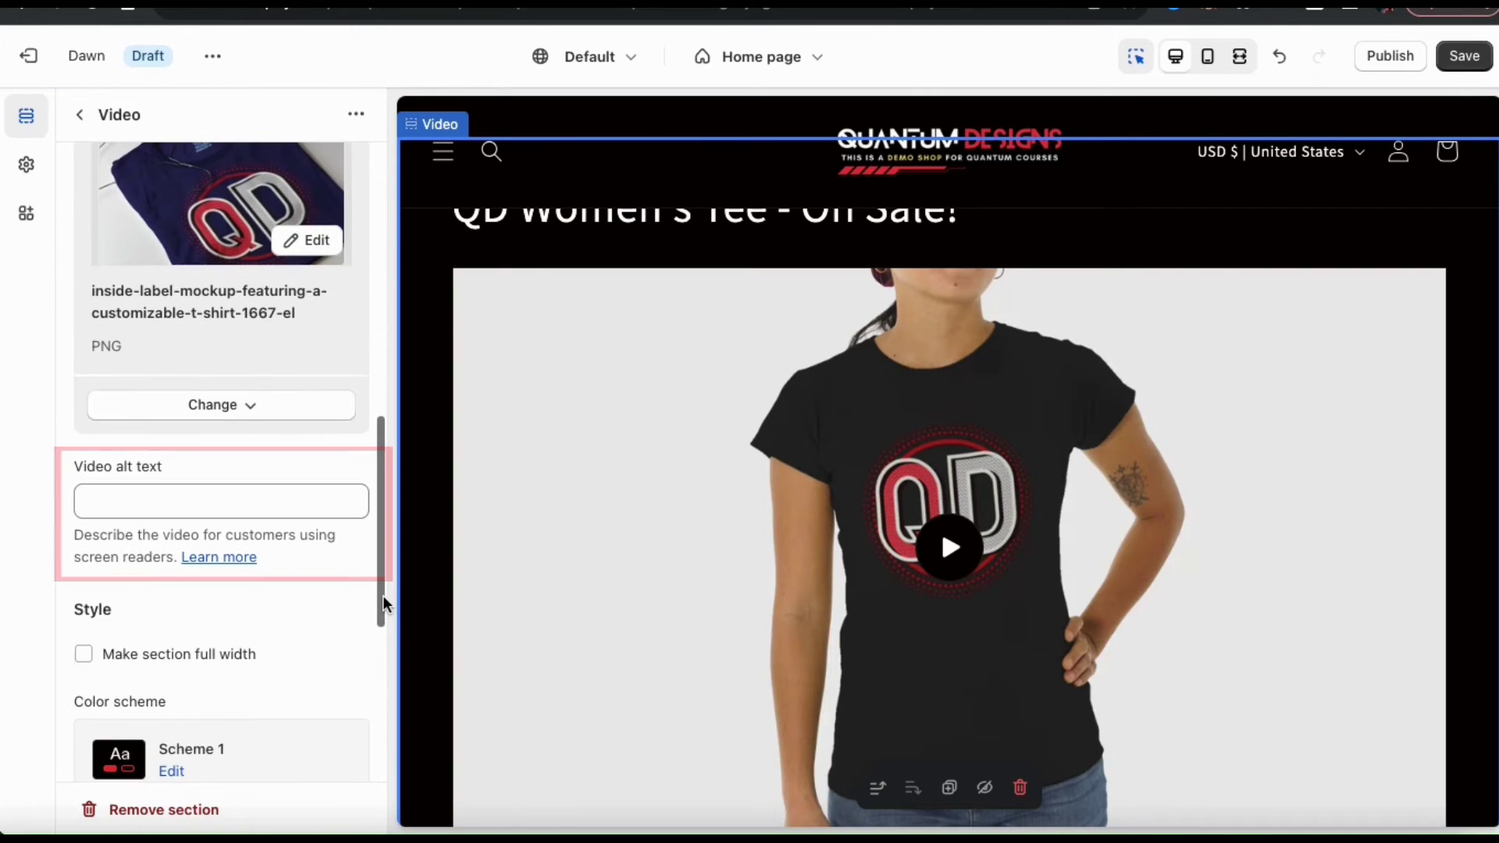
pyautogui.click(310, 512)
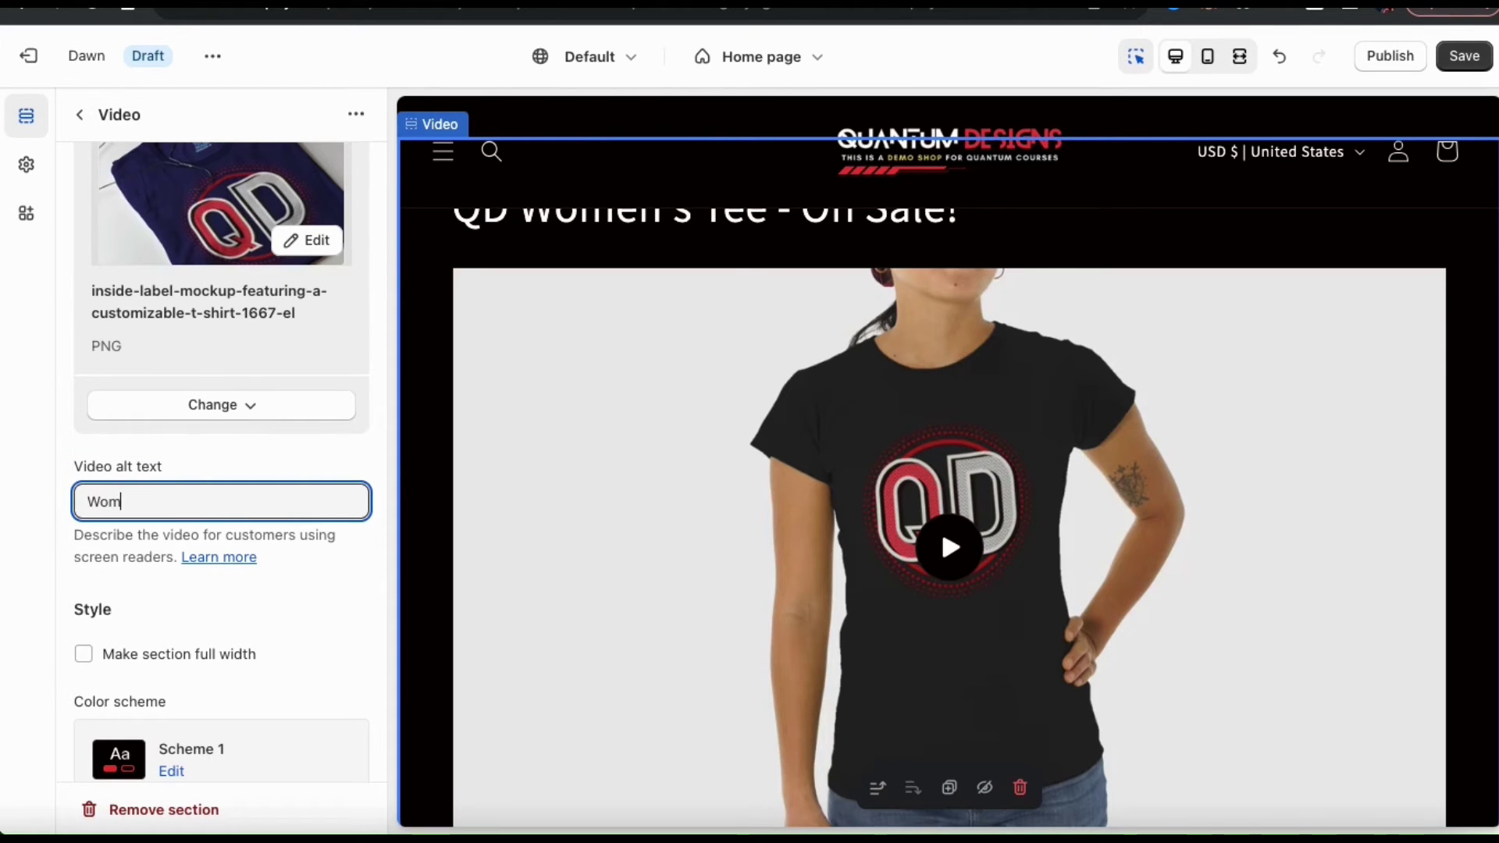
pyautogui.write("Women's Cla")
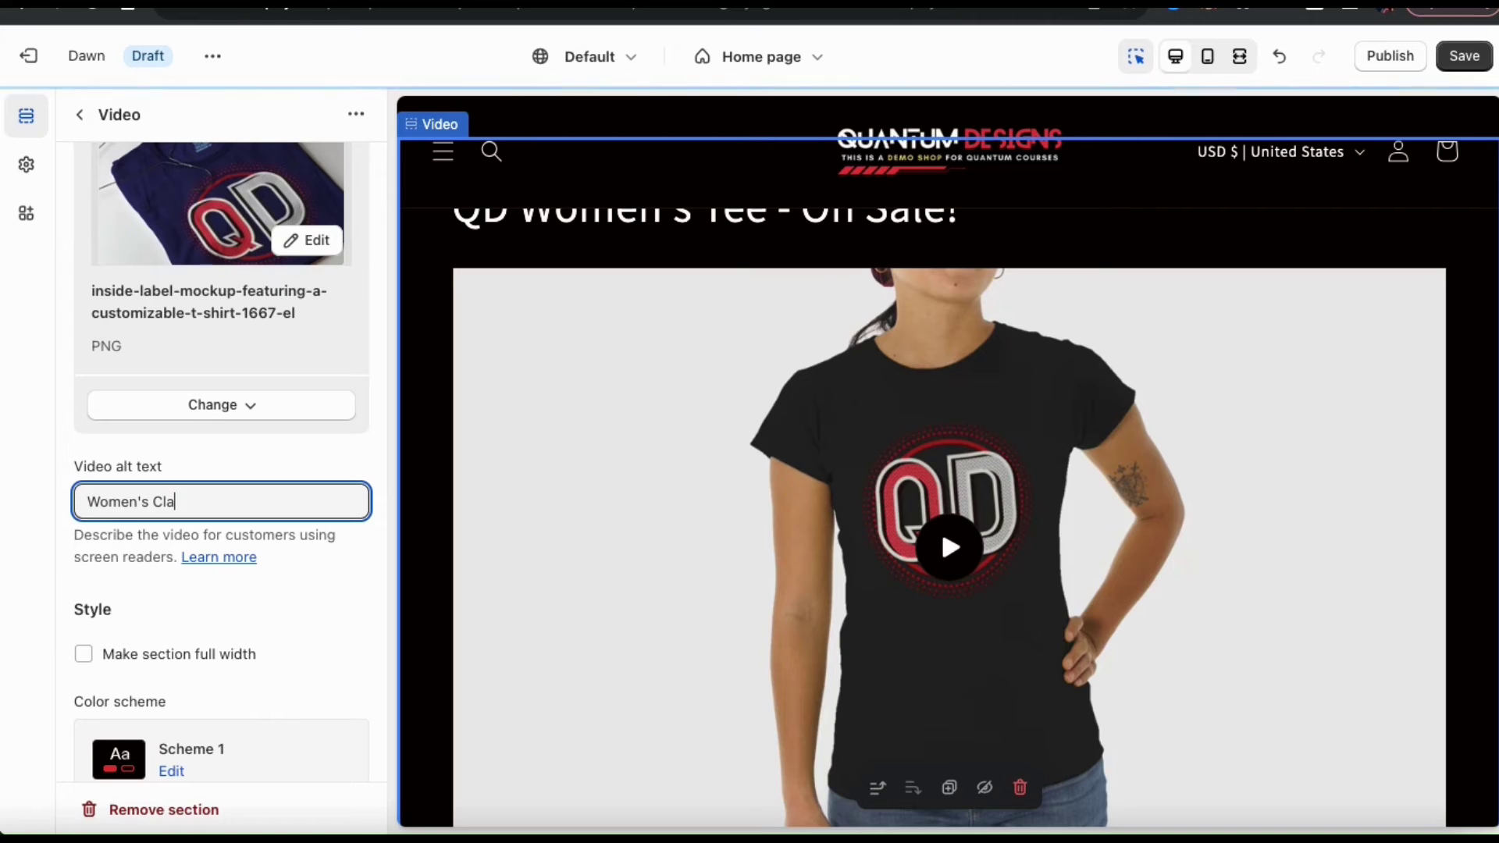
pyautogui.write('ssic T-shi')
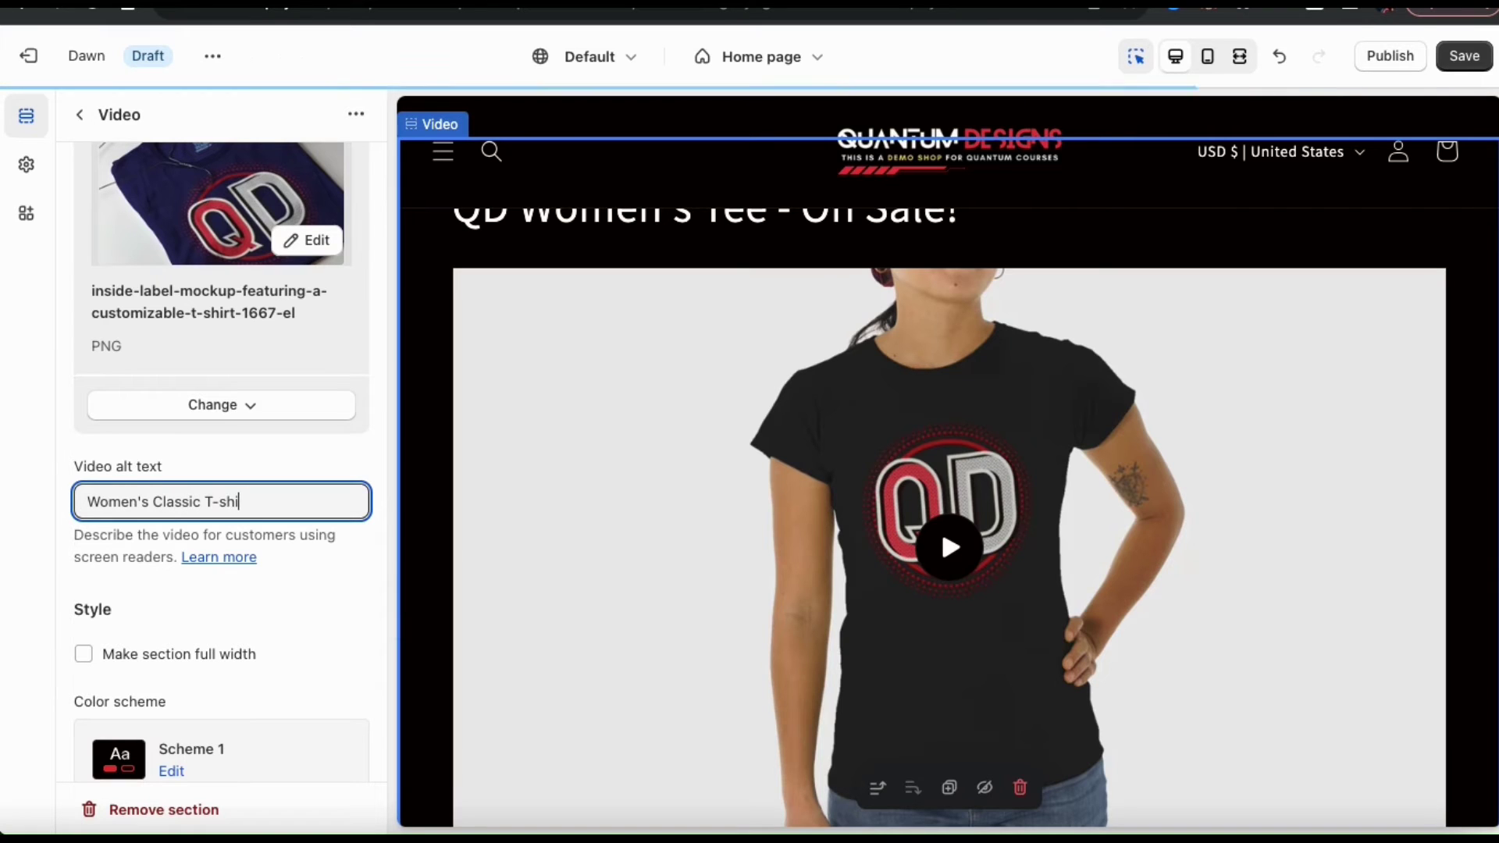
pyautogui.click(368, 585)
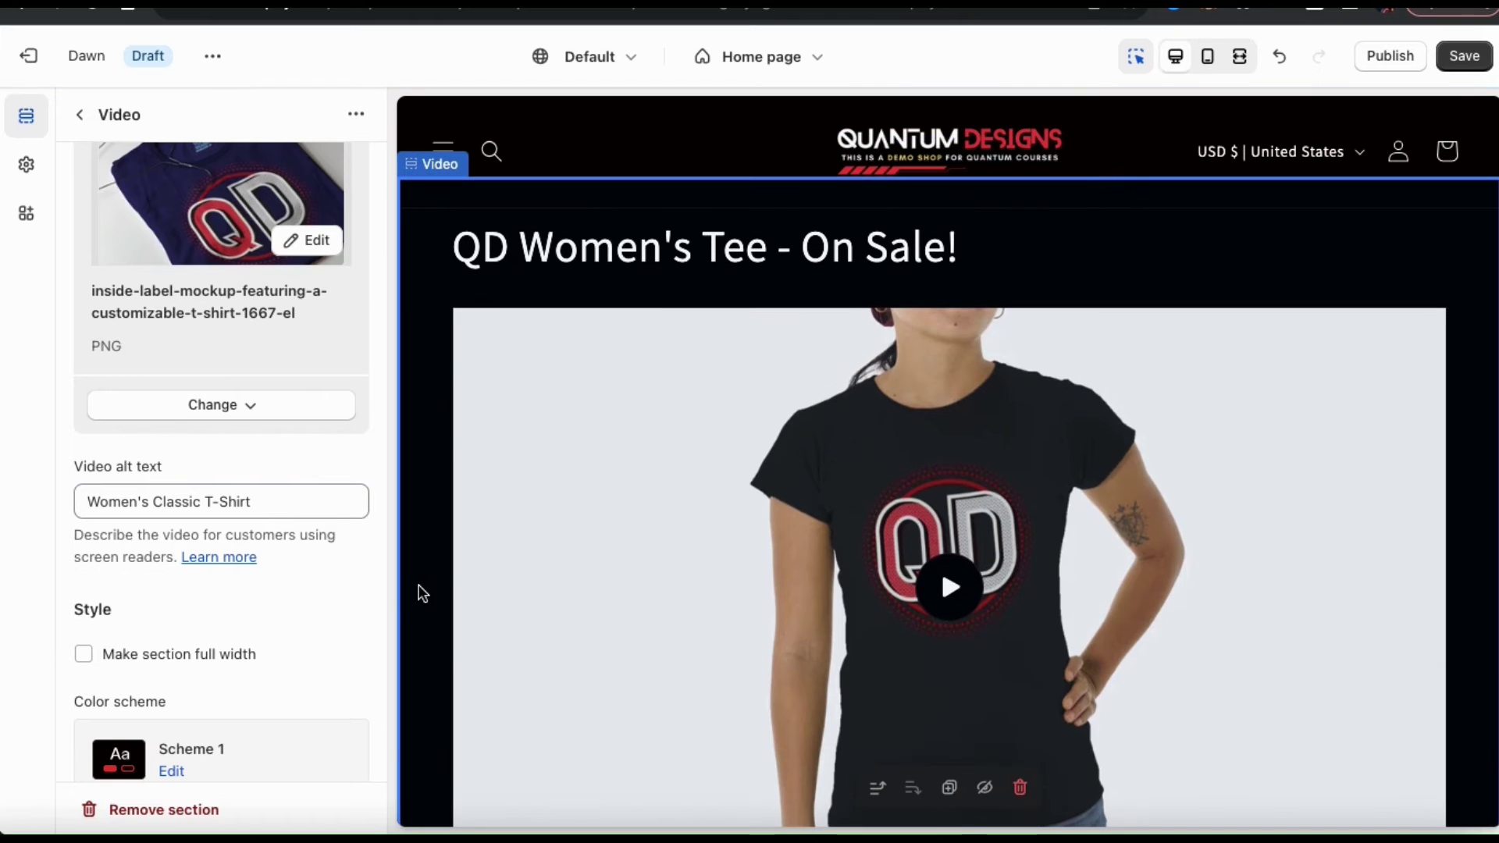
# Leave 'Make section full width' unchecked so the Video section keeps its normal width.
pyautogui.scroll(-3, 336, 592)
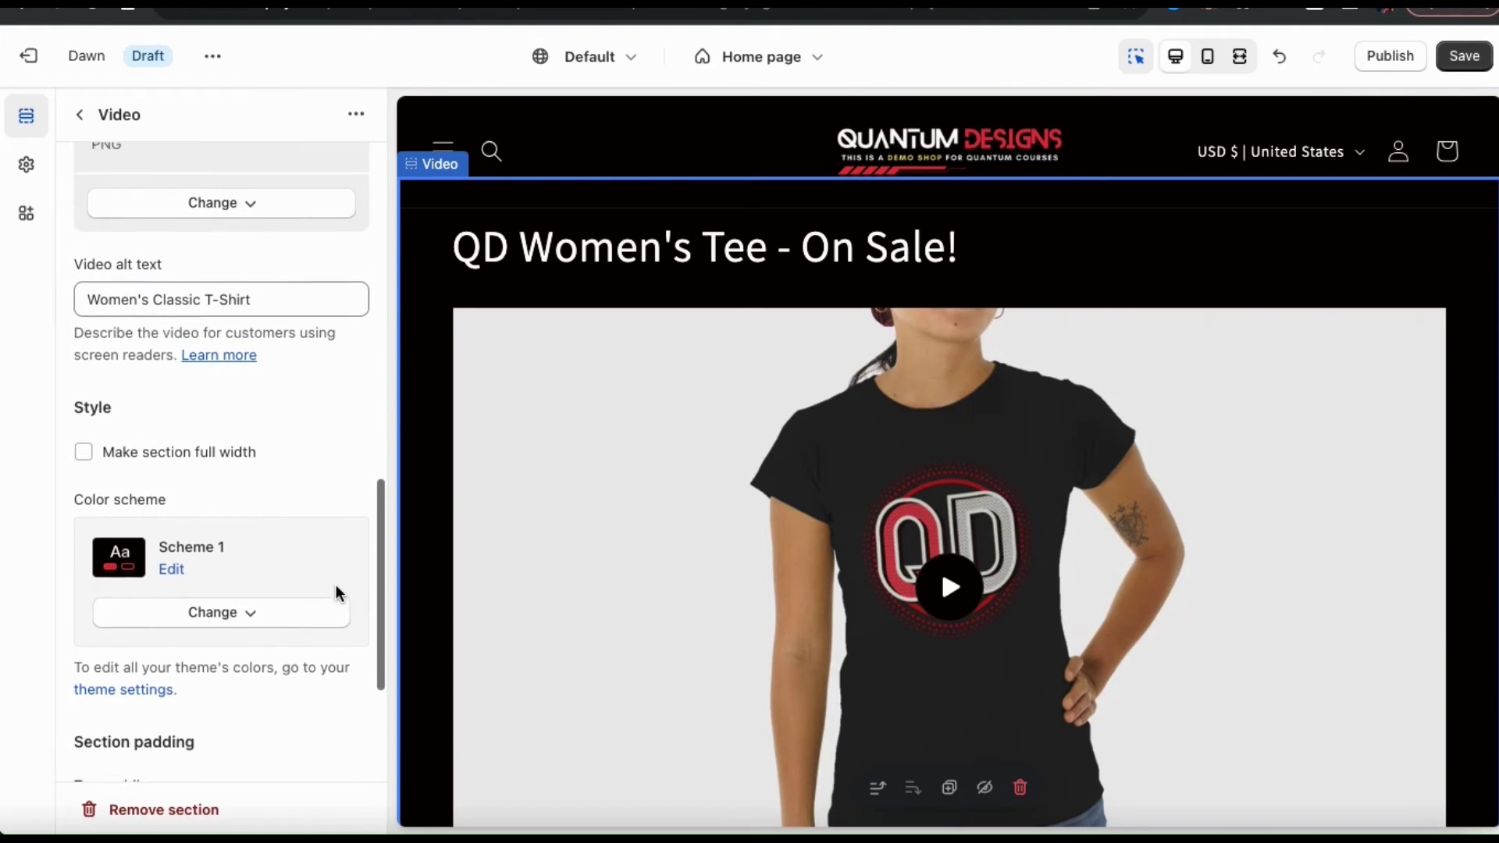
pyautogui.scroll(-1, 335, 592)
pyautogui.click(84, 435)
pyautogui.click(85, 437)
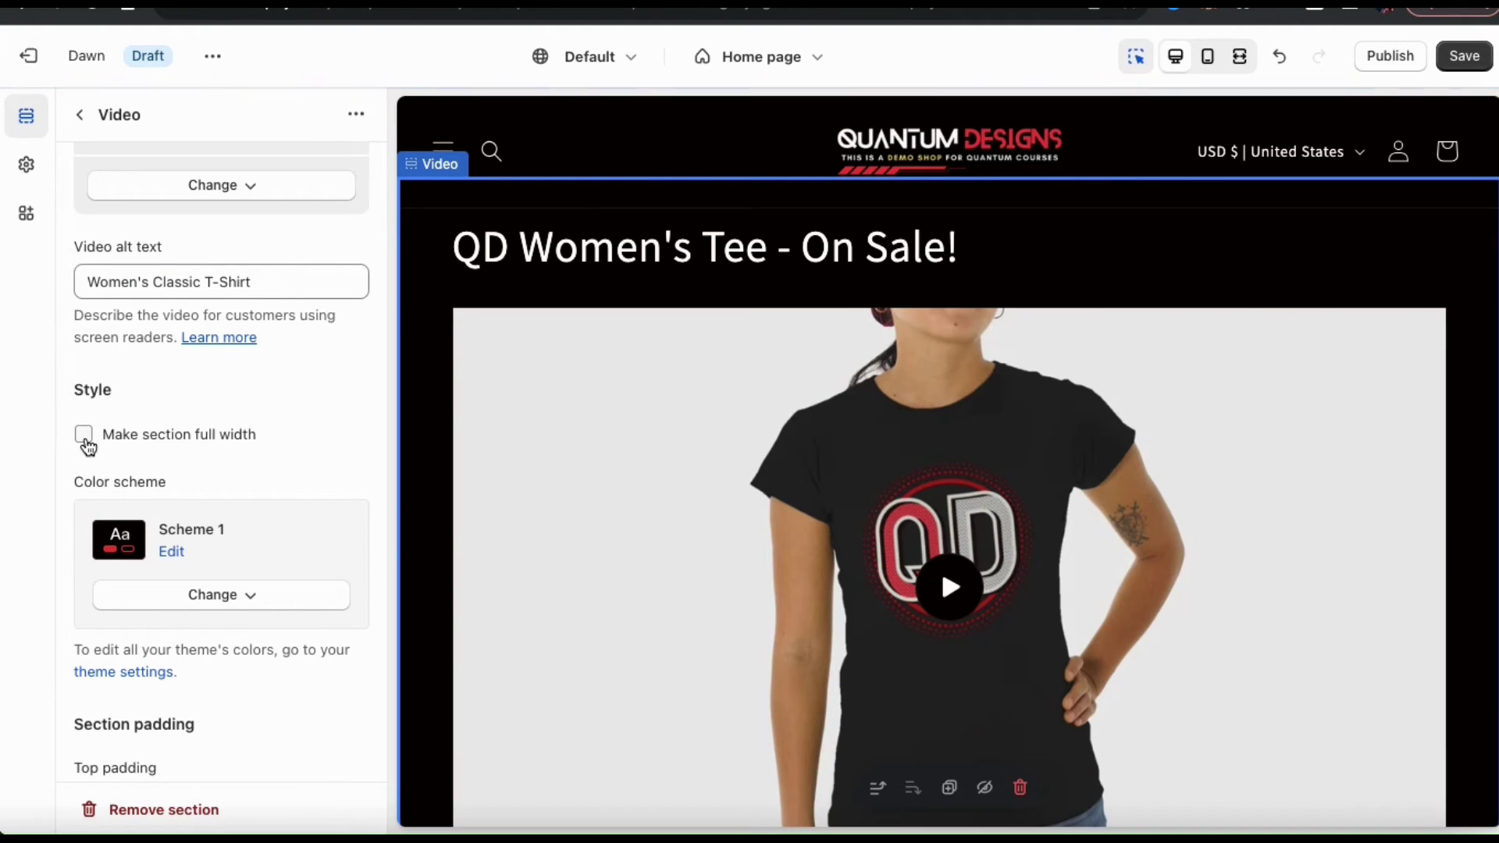
# Go back from the Video settings to the home page's section list.
pyautogui.scroll(-5, 375, 471)
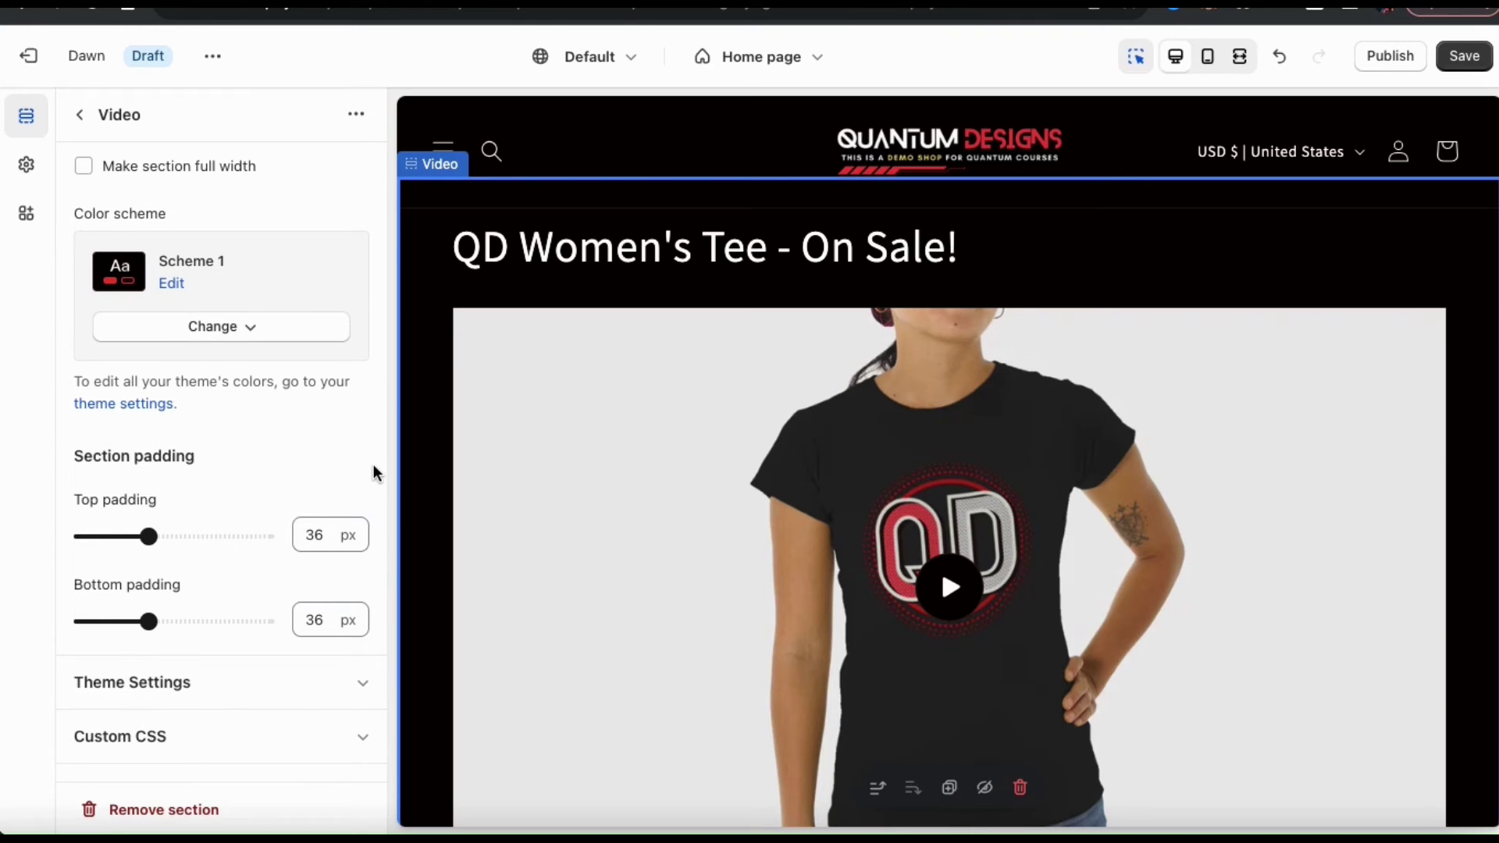
pyautogui.scroll(10, 373, 472)
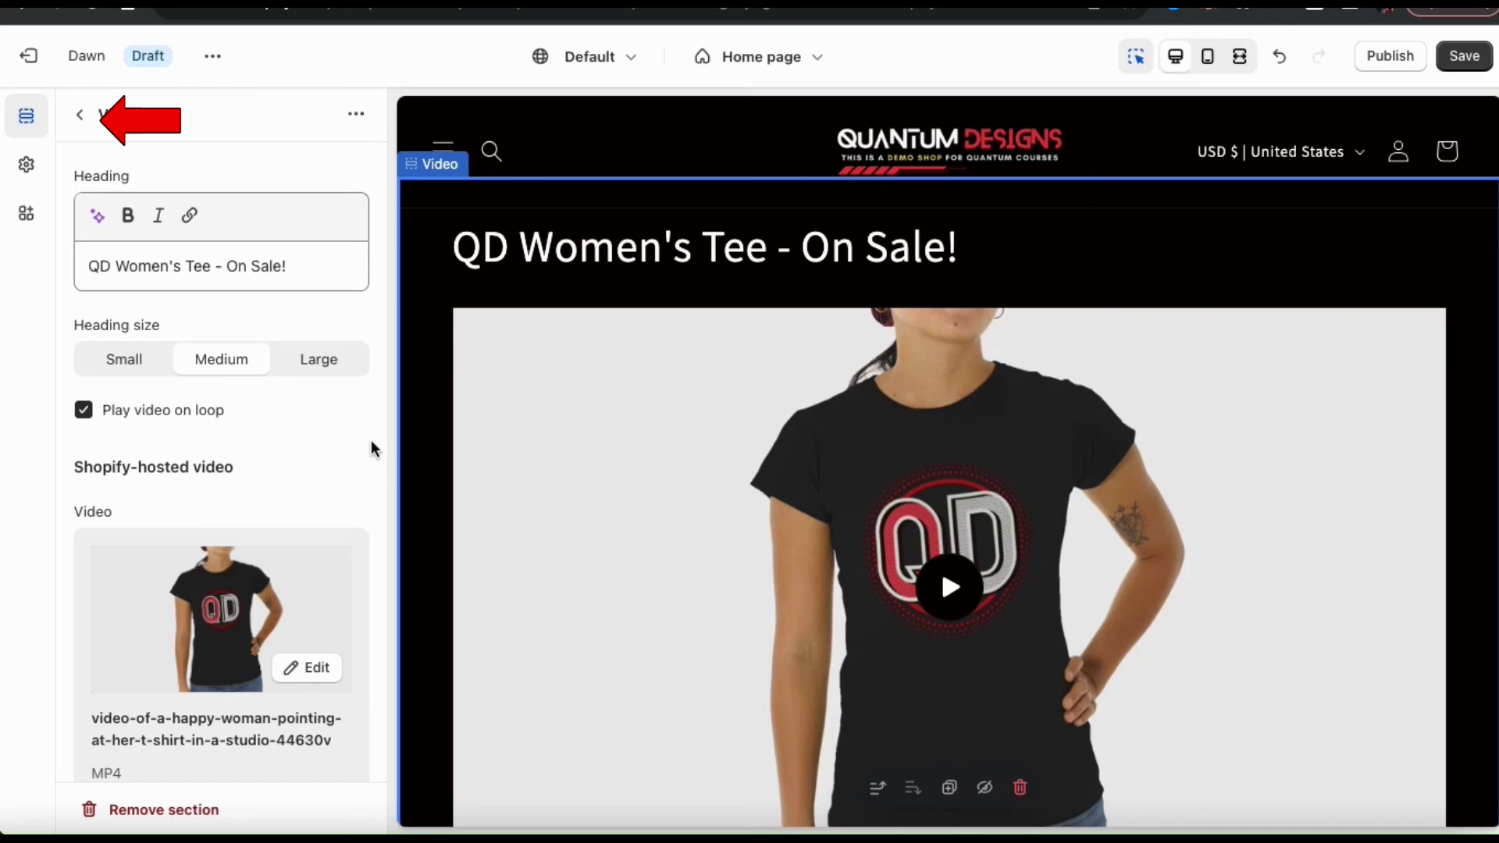
pyautogui.click(80, 117)
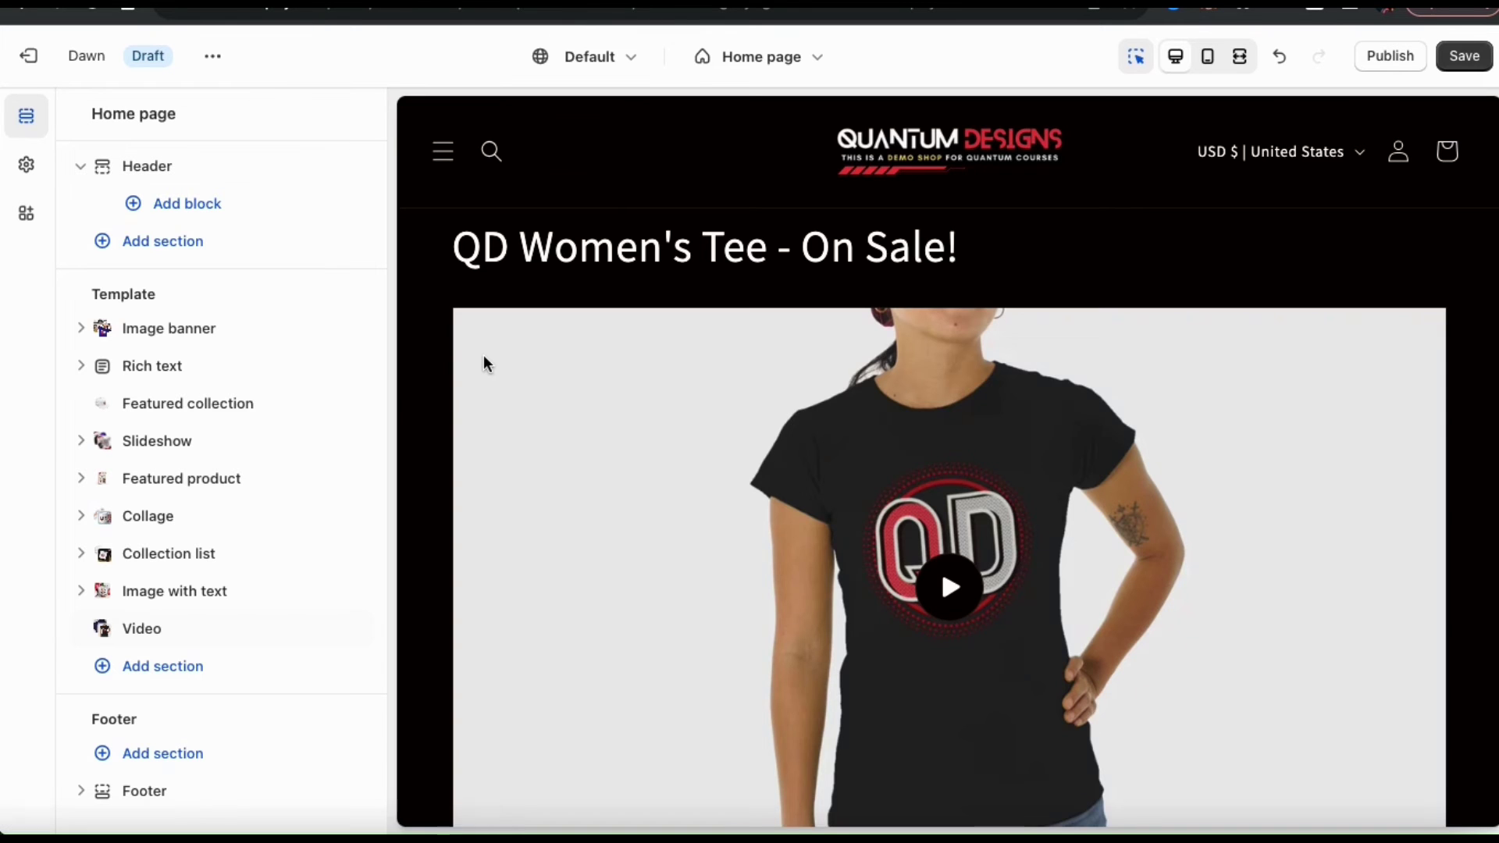
pyautogui.scroll(-2, 484, 354)
pyautogui.scroll(1, 484, 363)
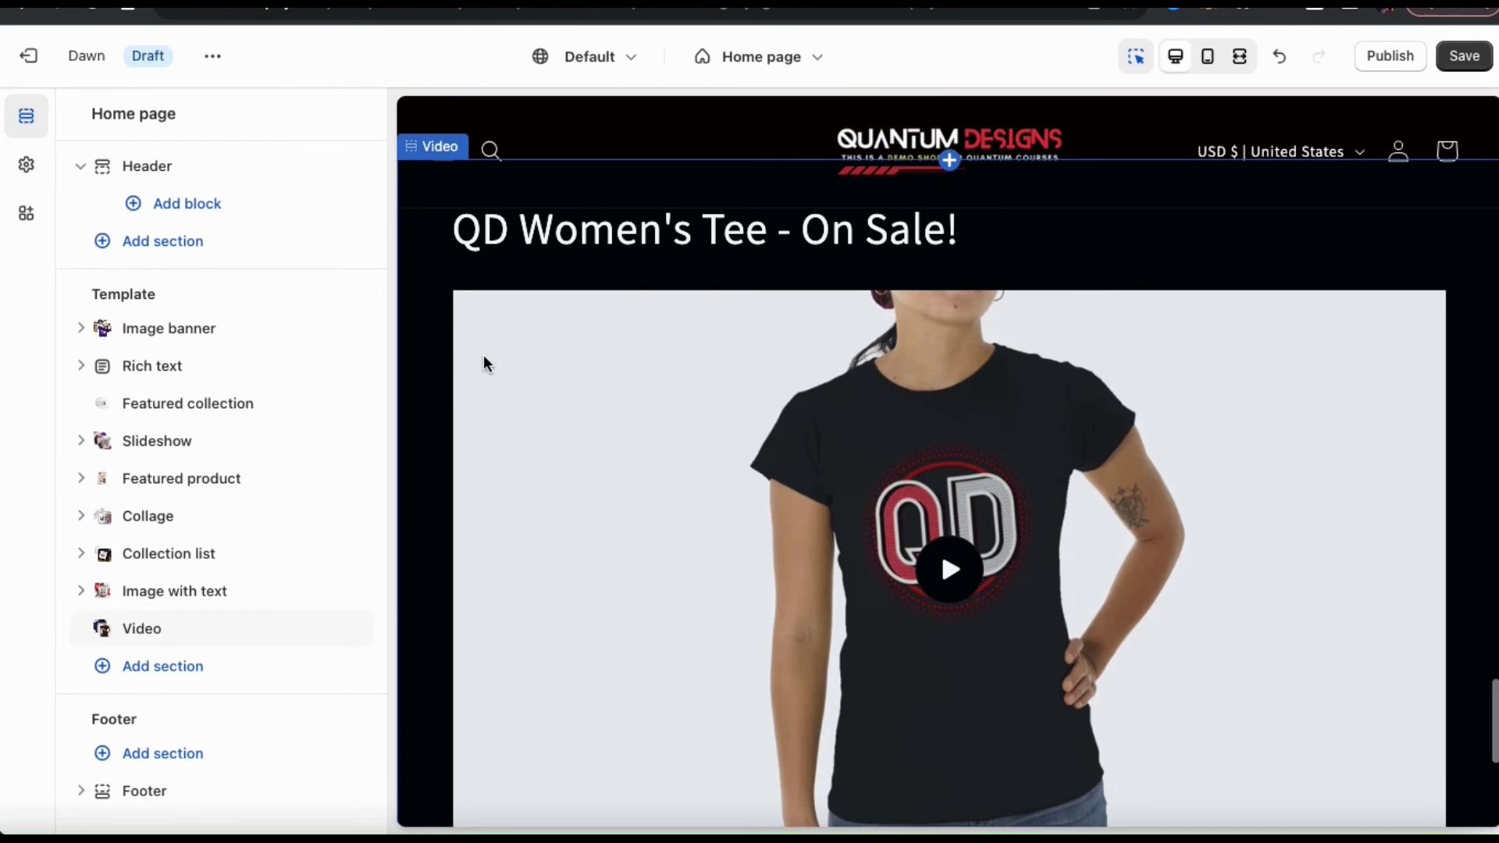
pyautogui.click(1208, 61)
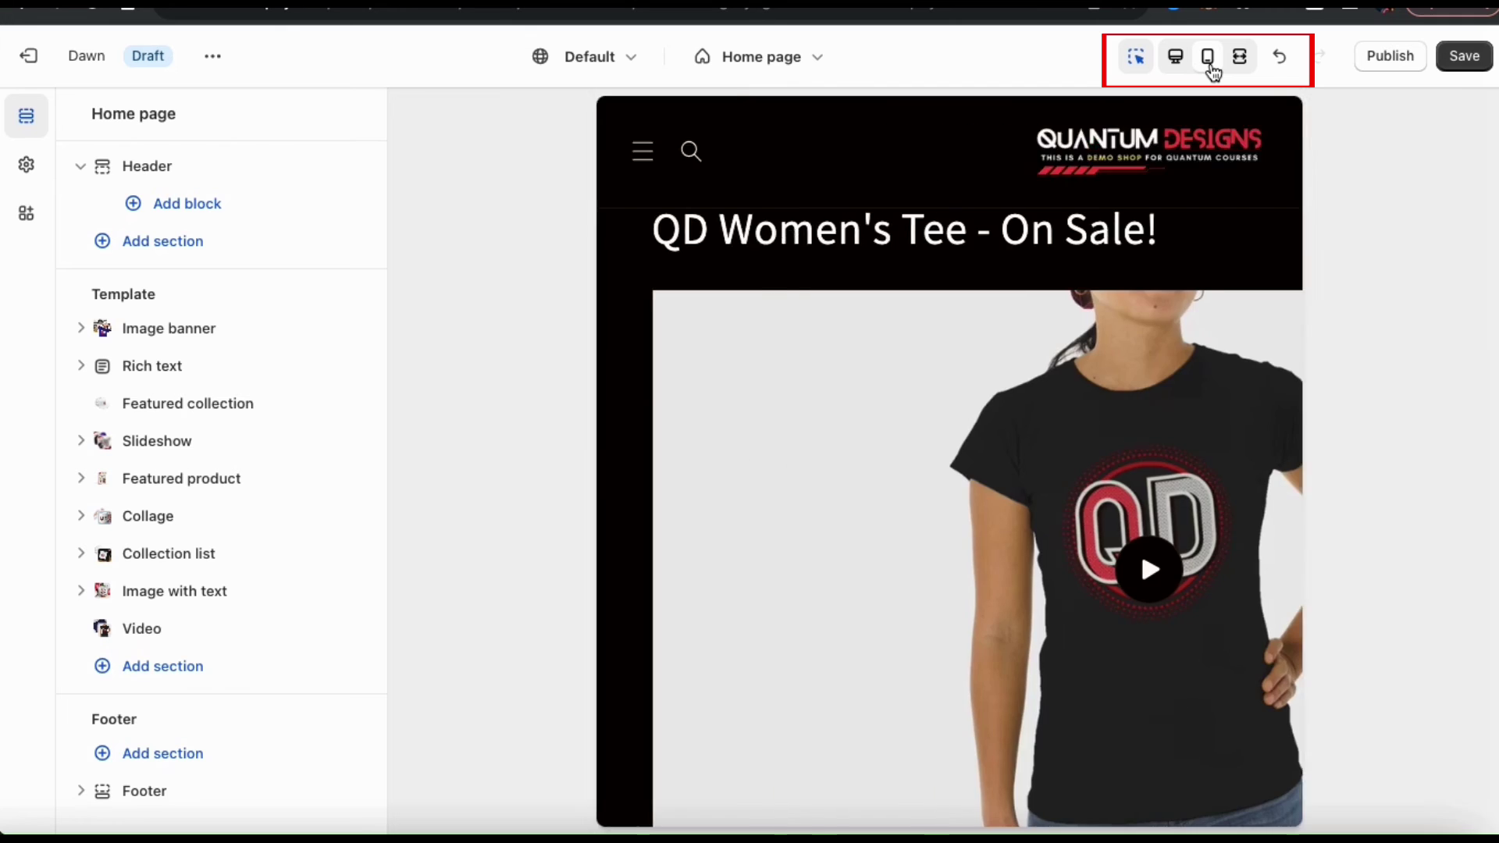
pyautogui.scroll(-5, 1104, 310)
pyautogui.scroll(-6, 1104, 311)
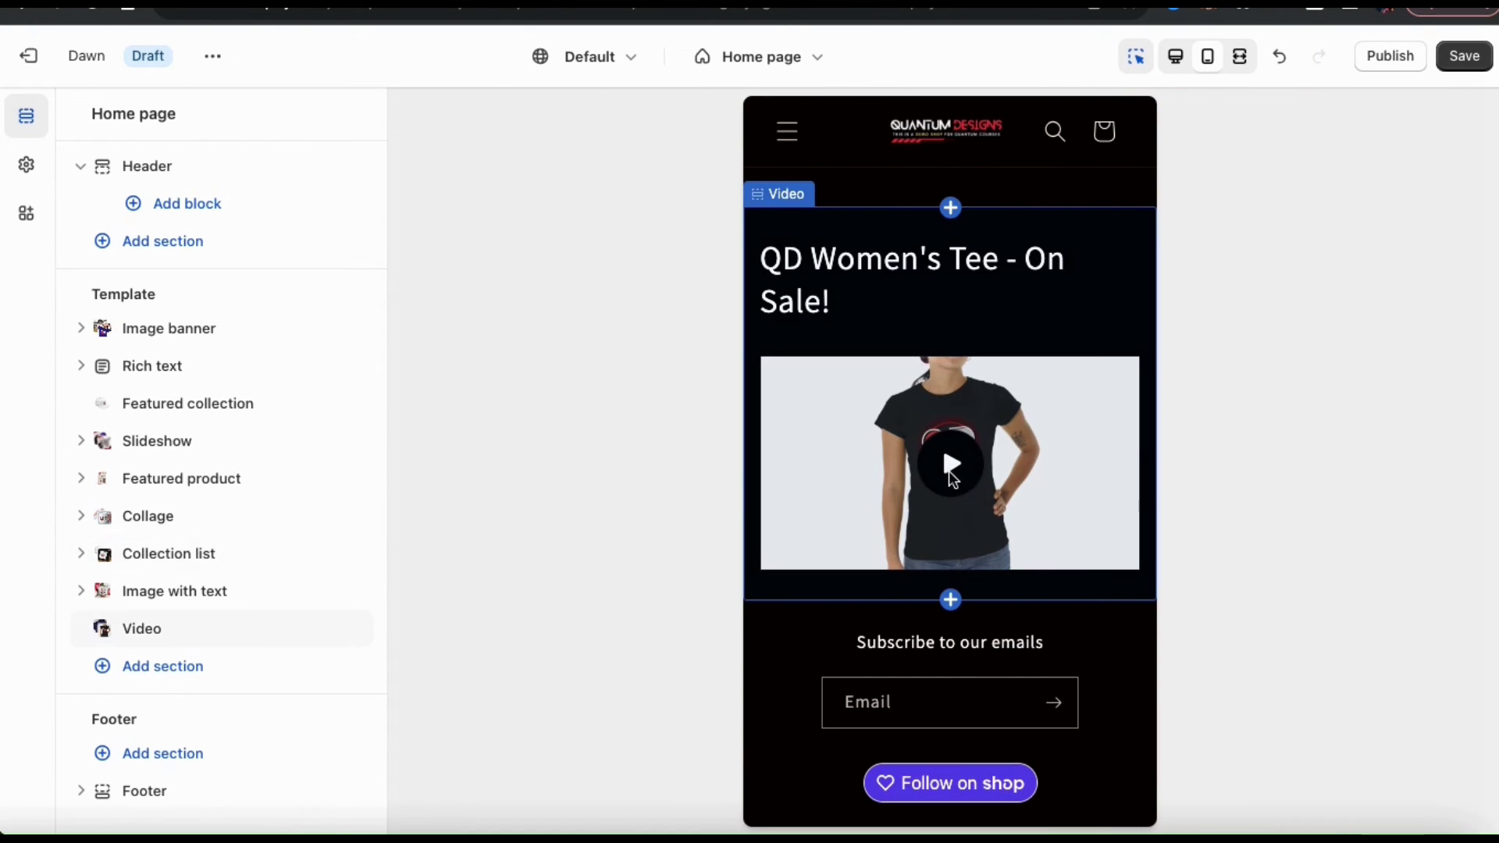
pyautogui.click(947, 471)
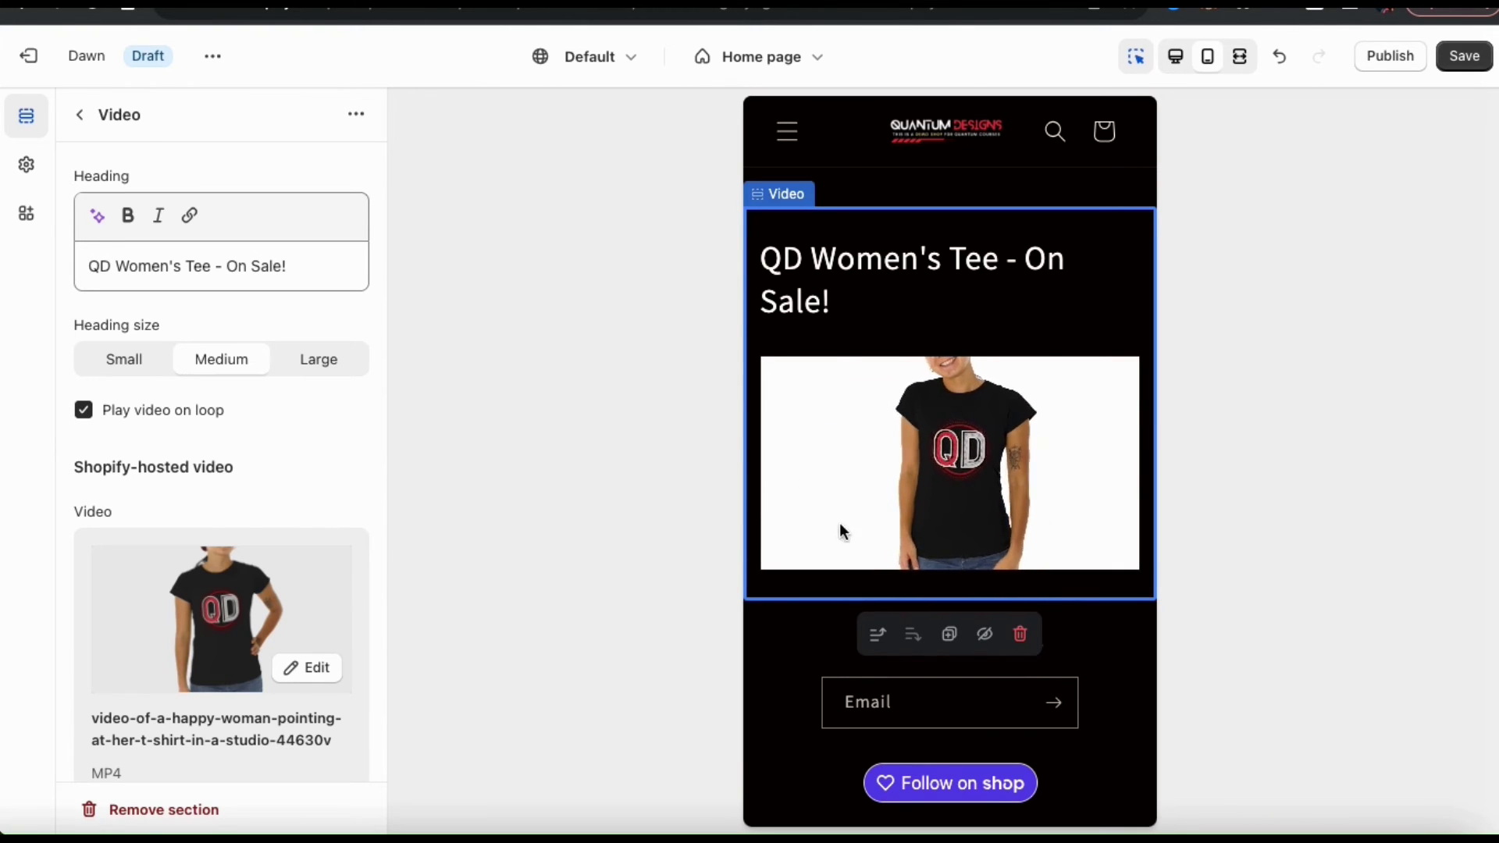
pyautogui.click(787, 520)
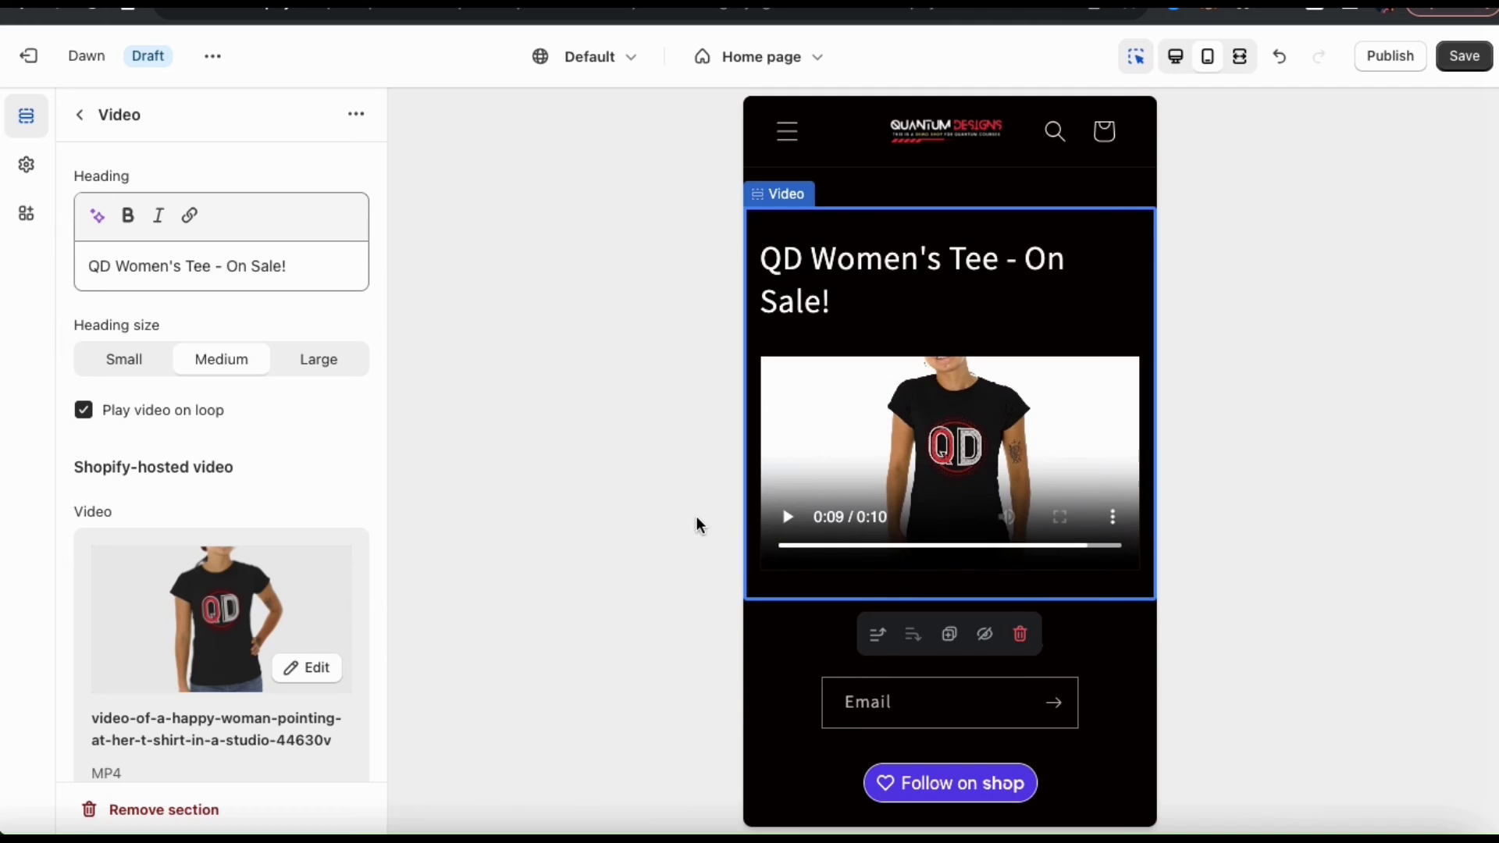
pyautogui.click(1174, 58)
pyautogui.scroll(5, 859, 313)
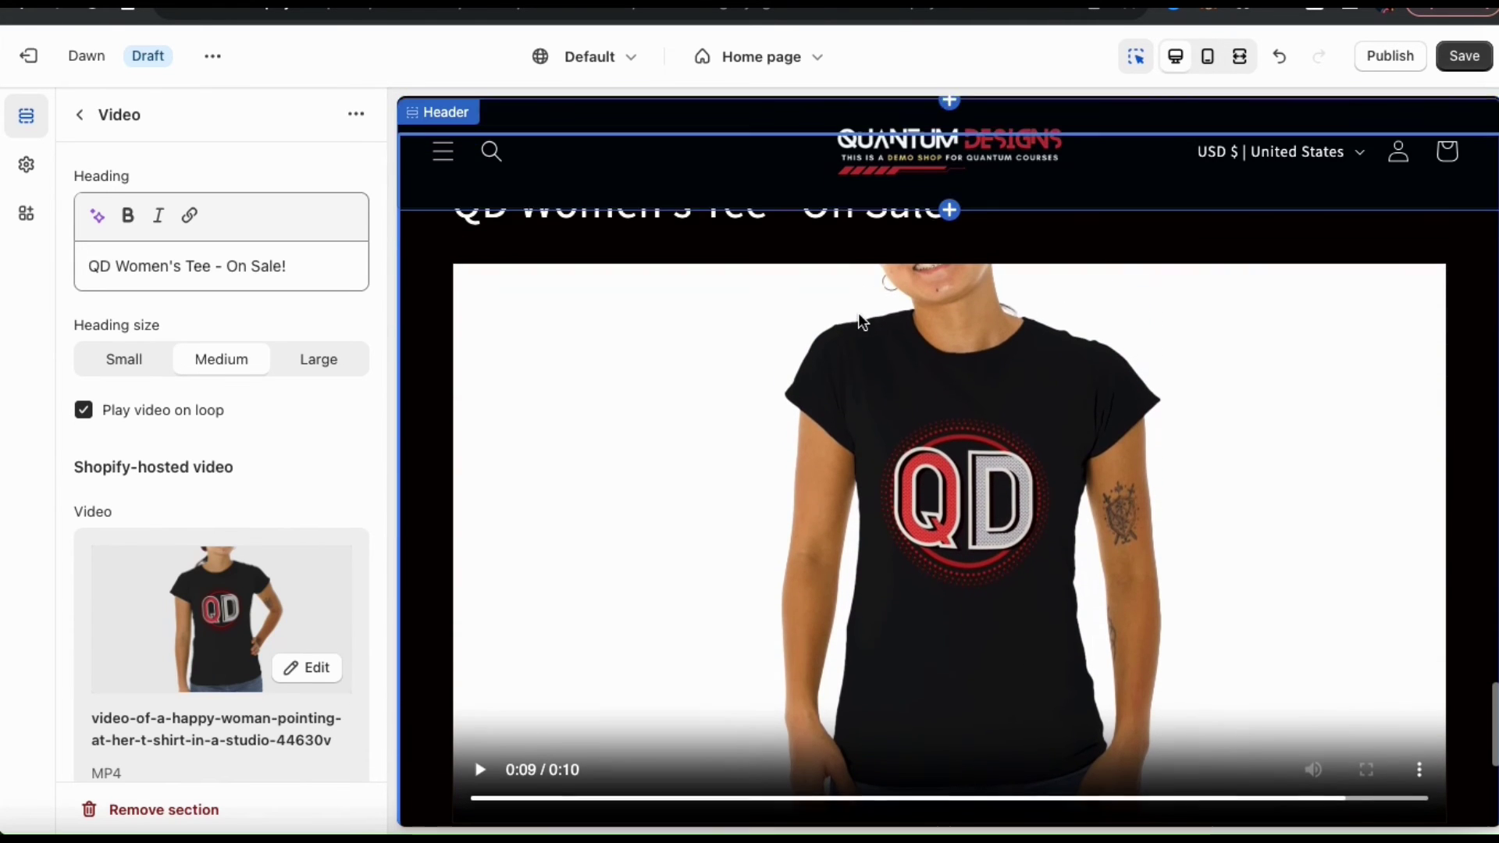
pyautogui.scroll(1, 859, 312)
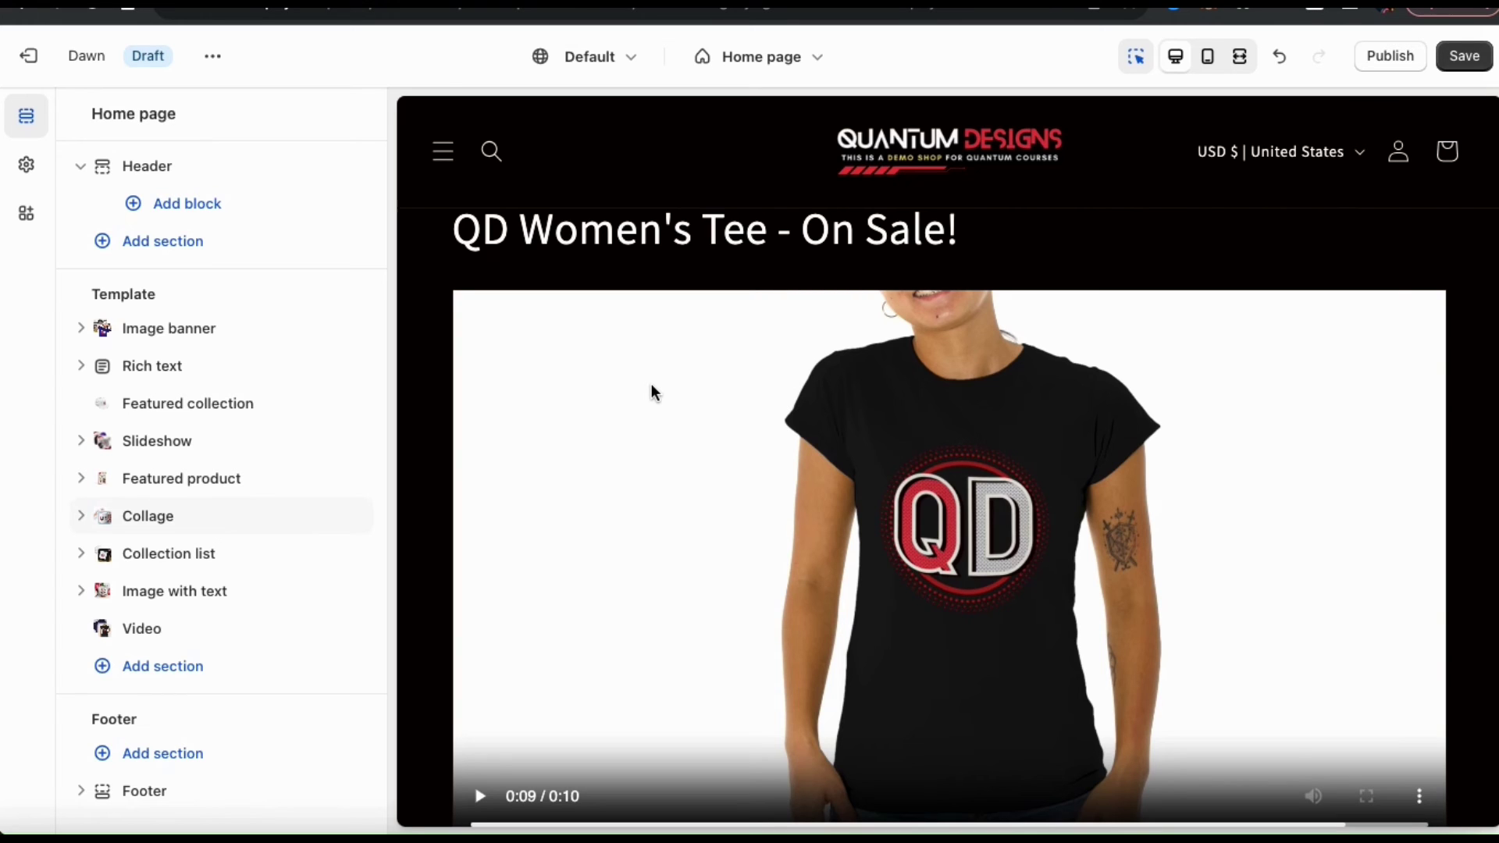
# Reposition the Video row directly below Slideshow in the sidebar, then save the Dawn home page.
pyautogui.moveTo(352, 628)
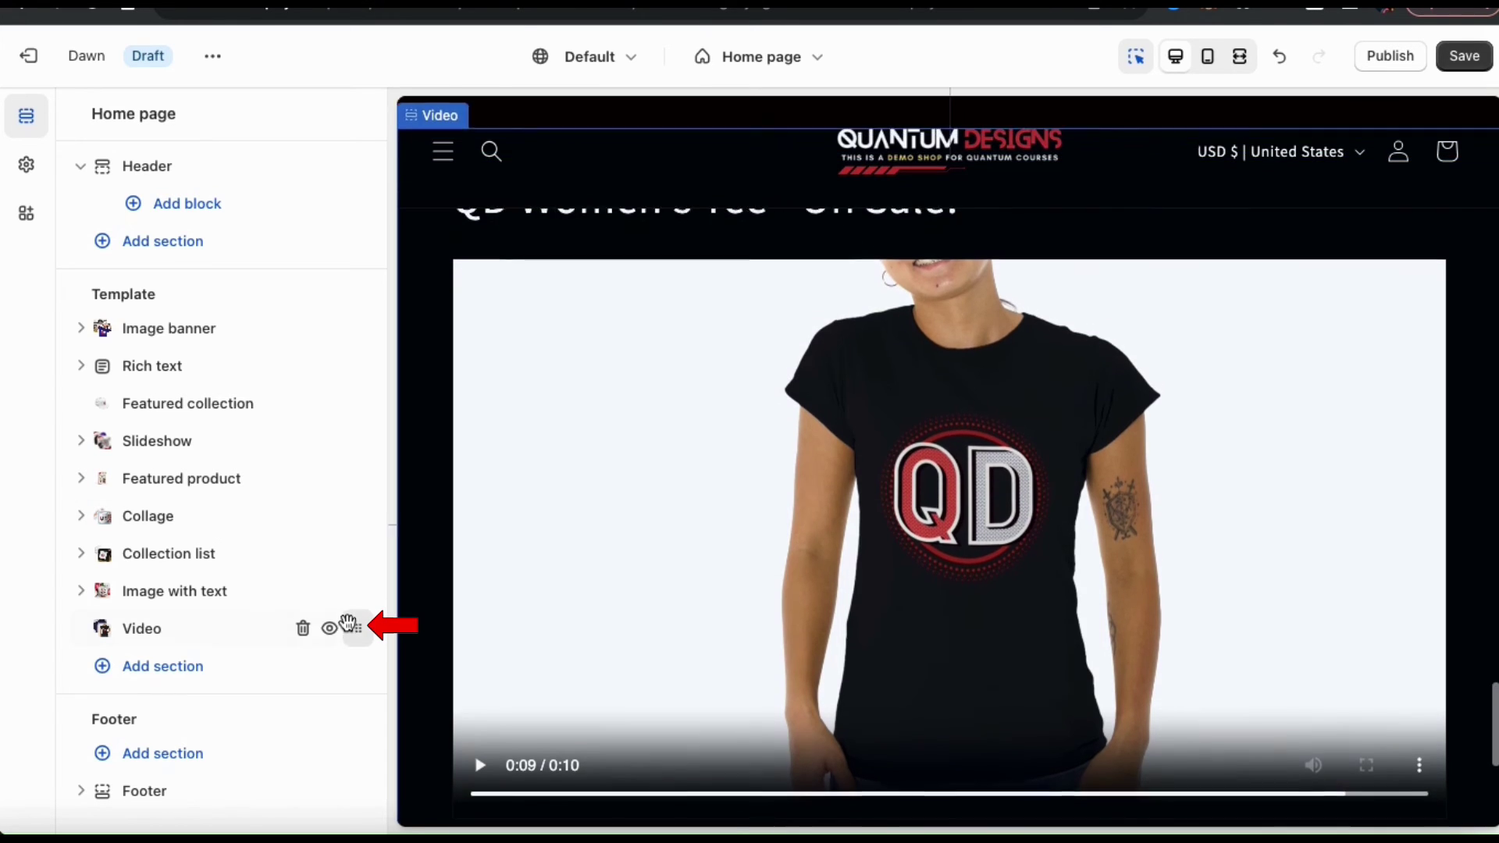
pyautogui.moveTo(356, 629); pyautogui.dragTo(348, 496)
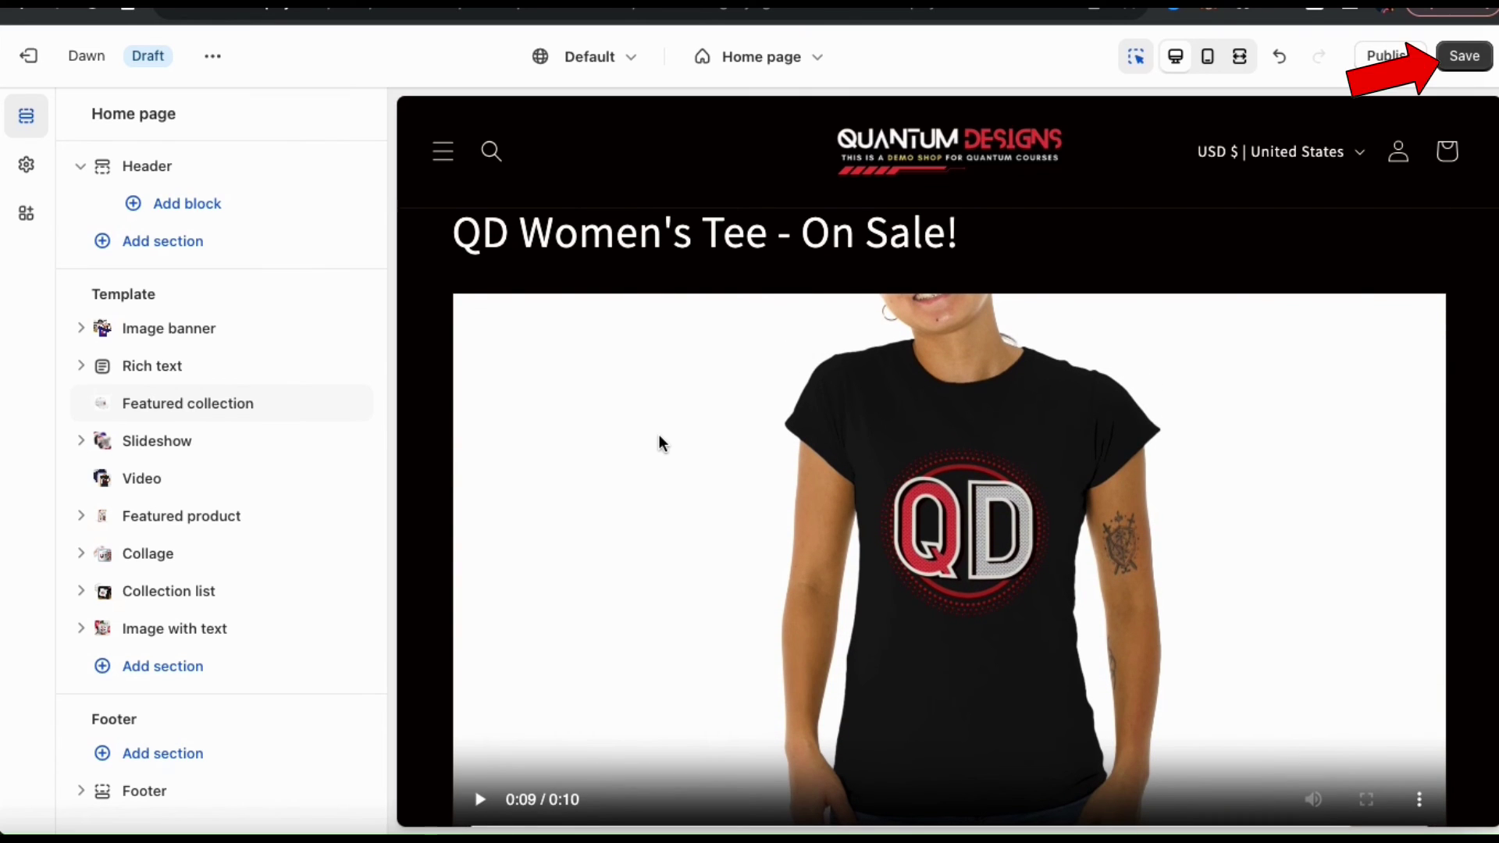
pyautogui.click(1467, 63)
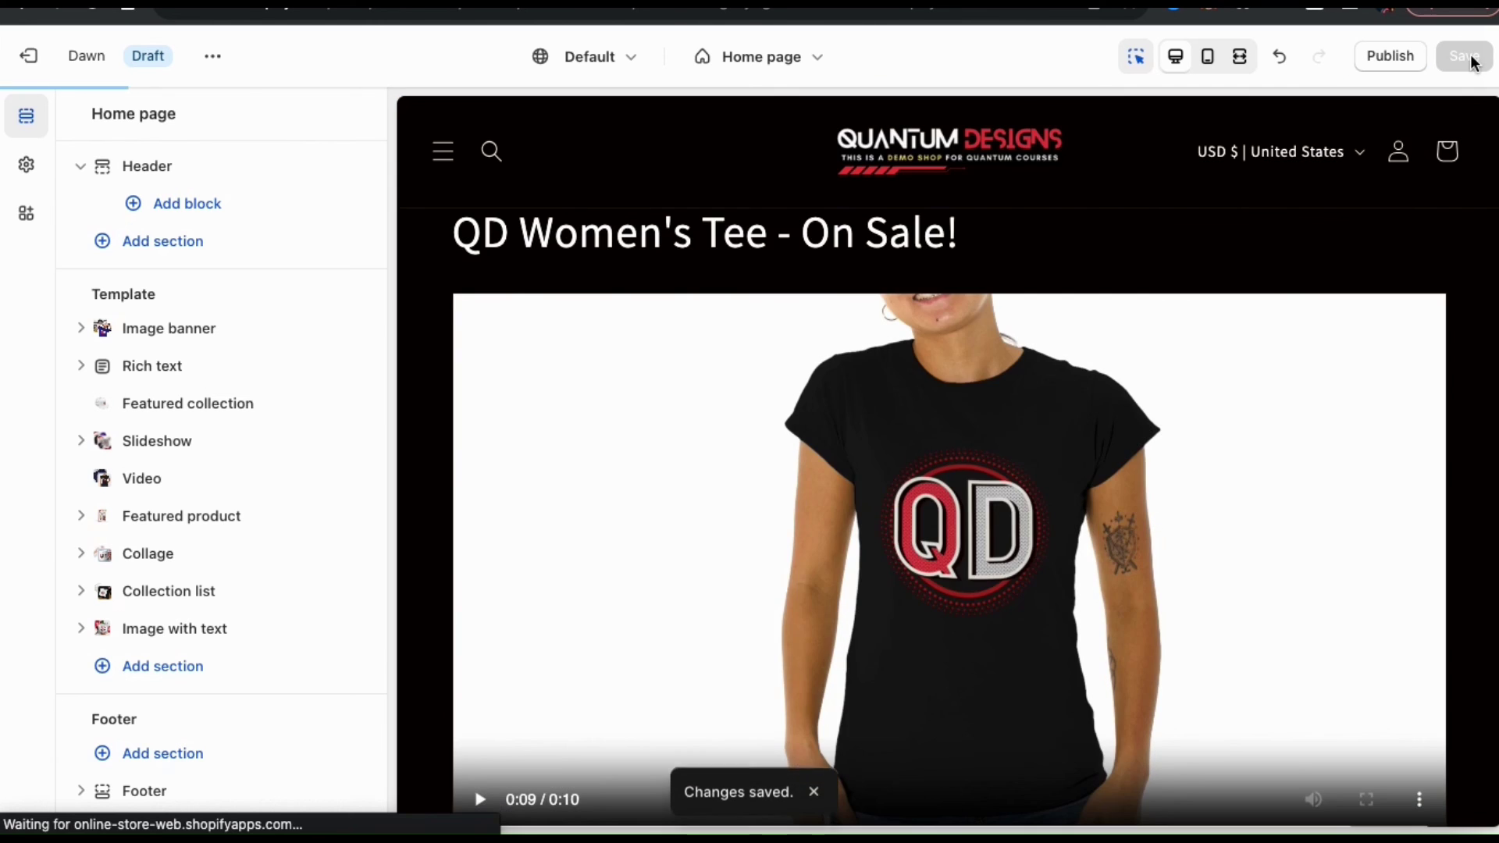